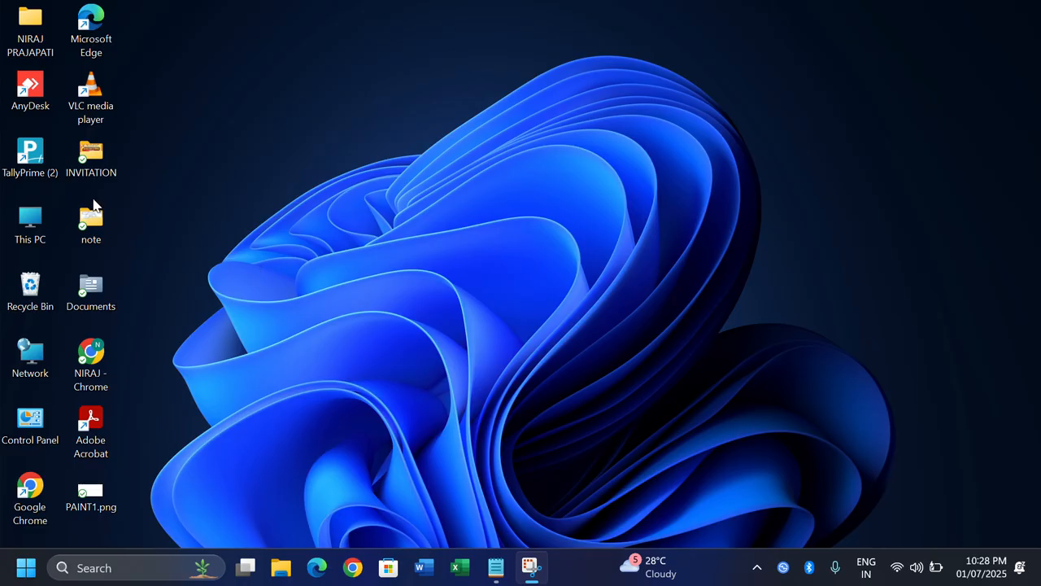
Launch TallyPrime in educational mode, start creating a company and move to its data path.
double_click(36, 172)
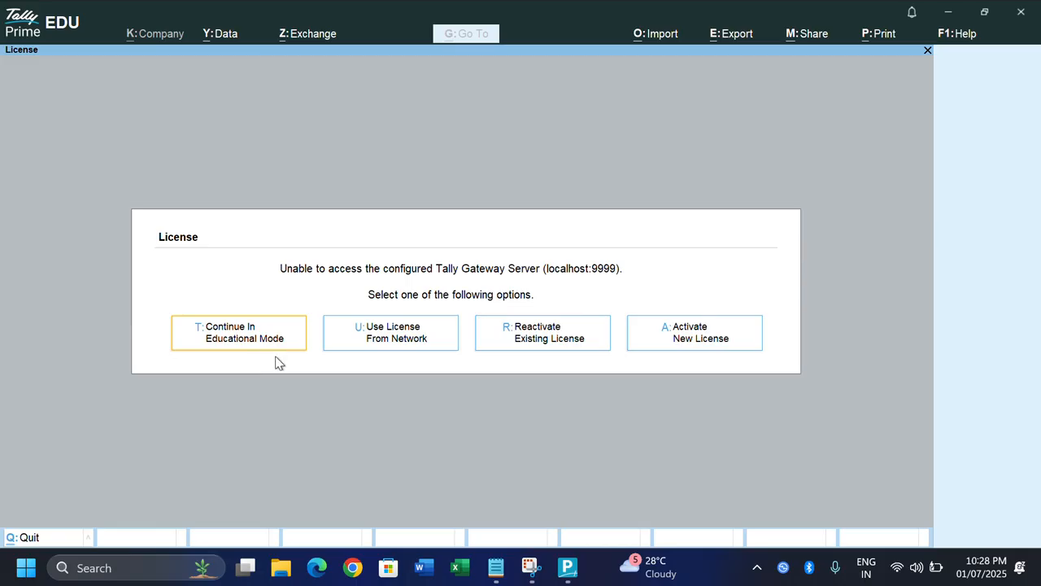
click(244, 340)
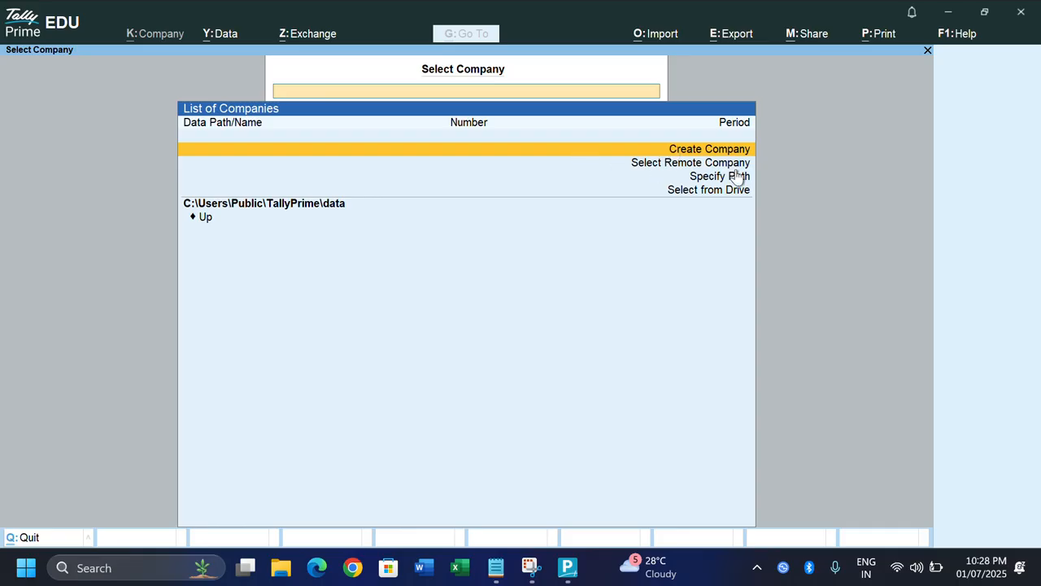
click(584, 152)
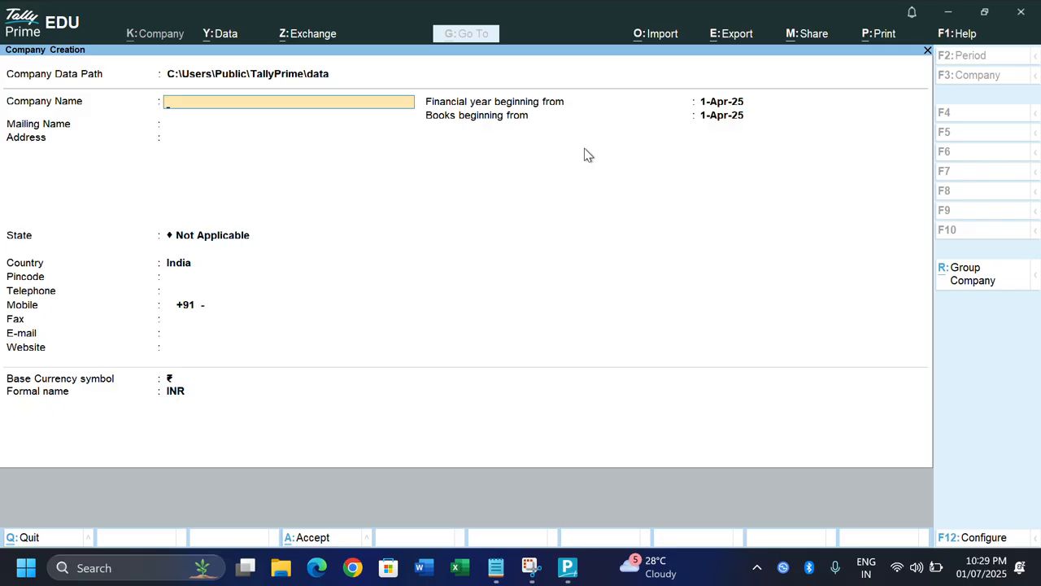
key(BackSpace)
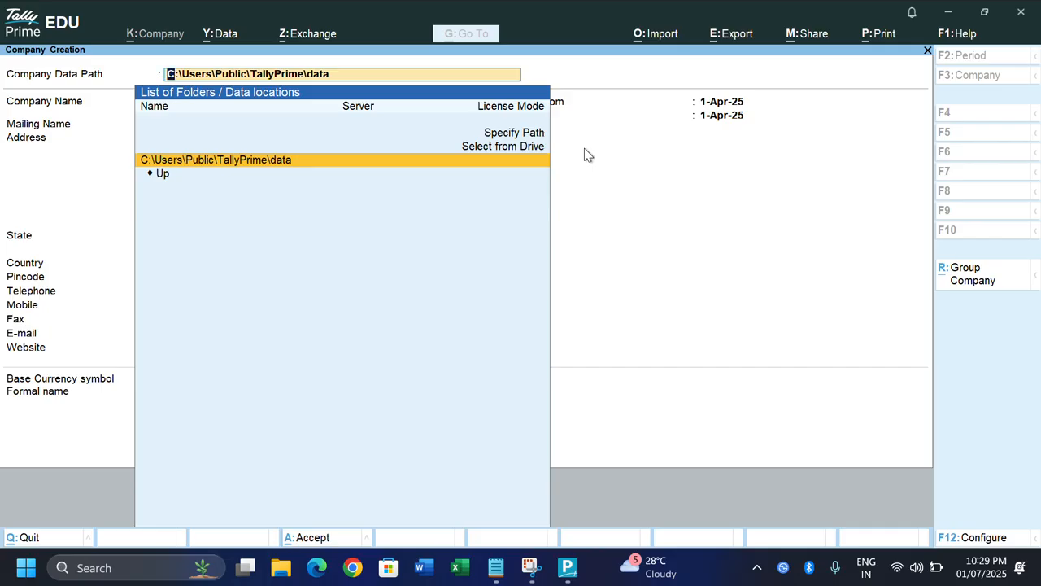
Switch to File Explorer and examine the default company data folder C:\Users\Public\TallyPrime\data.
click(949, 11)
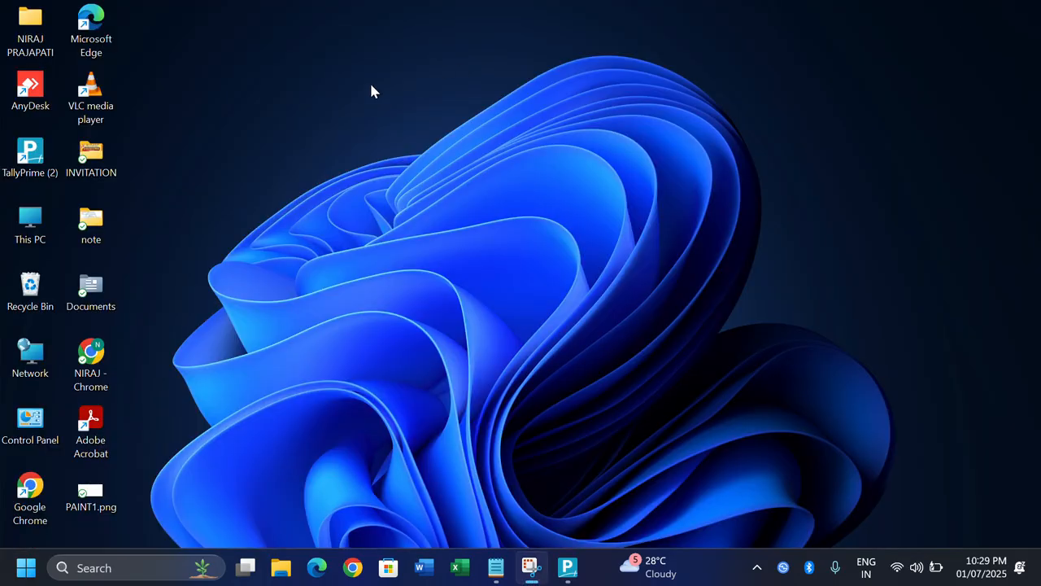
double_click(30, 227)
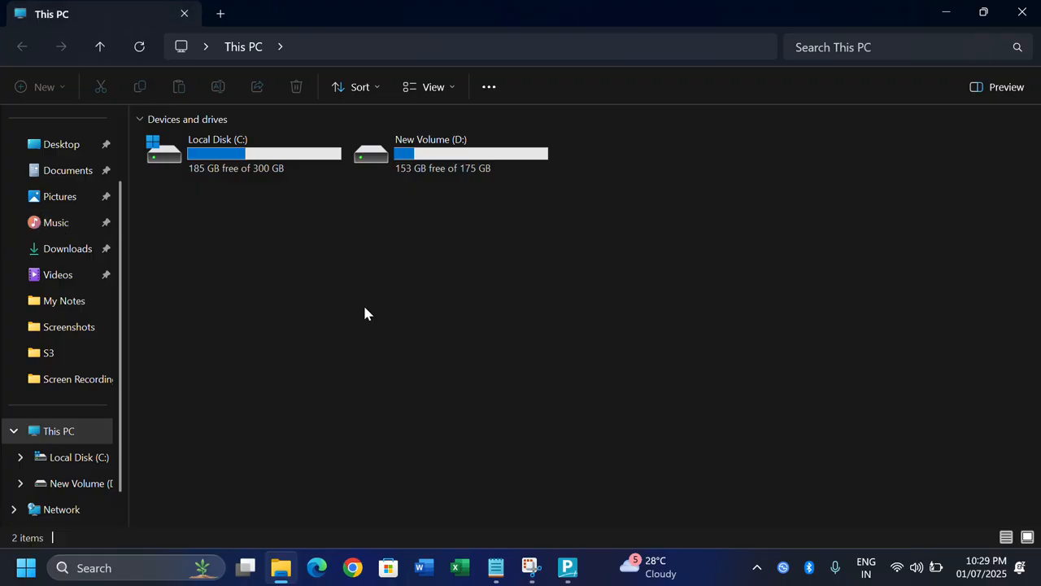
double_click(266, 163)
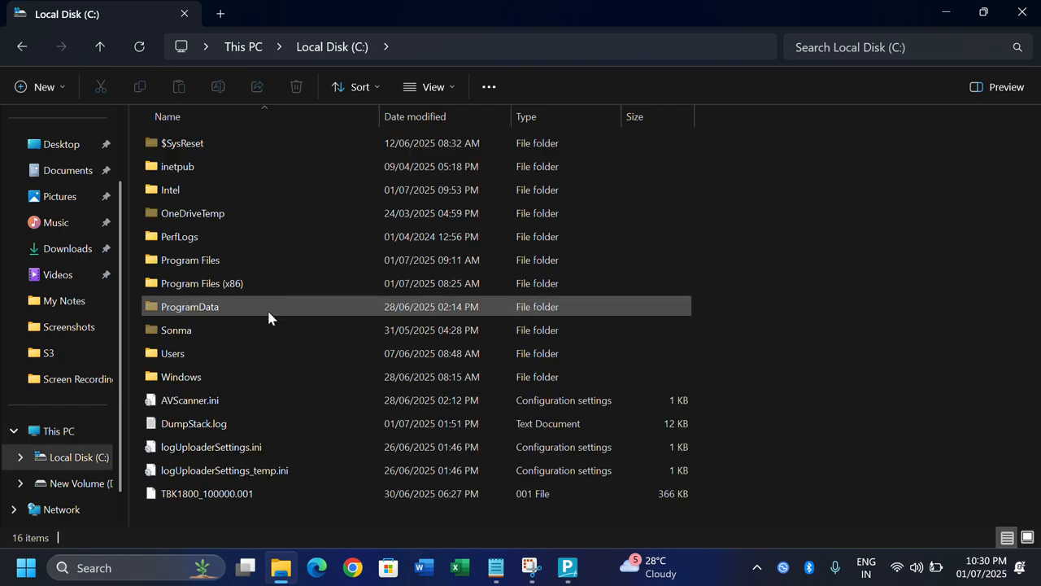
double_click(274, 354)
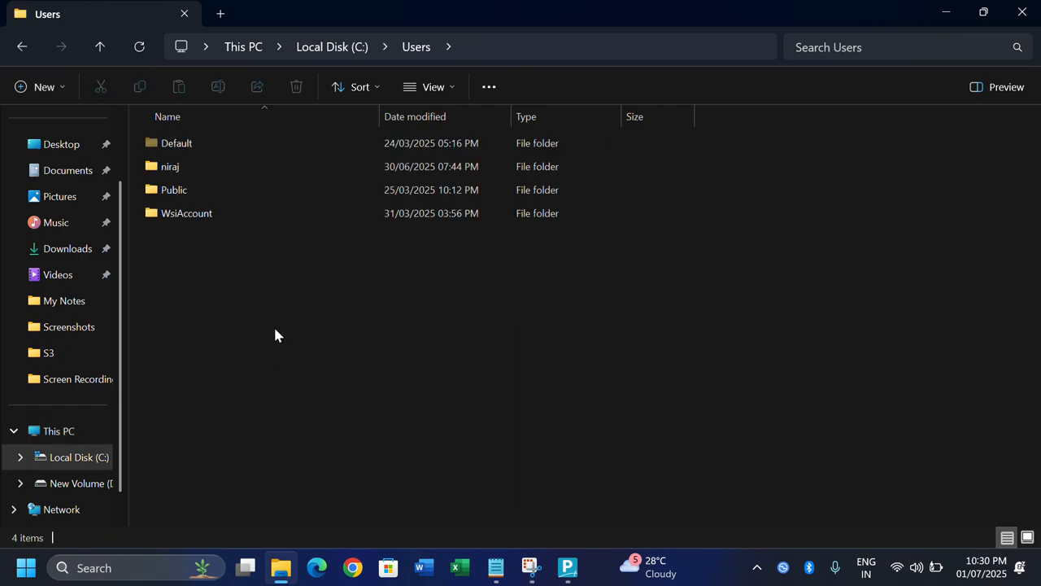
double_click(259, 195)
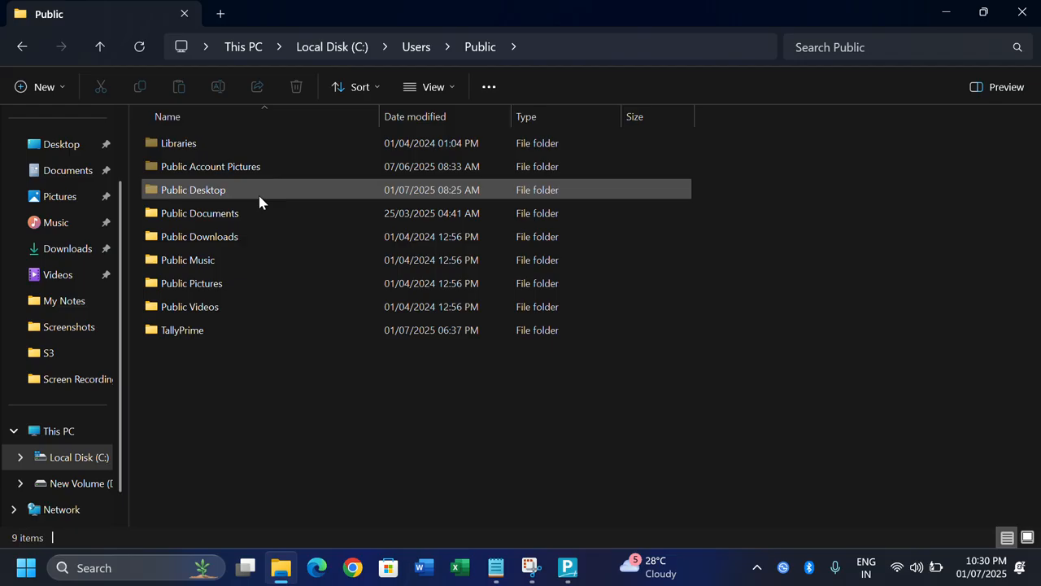
double_click(270, 334)
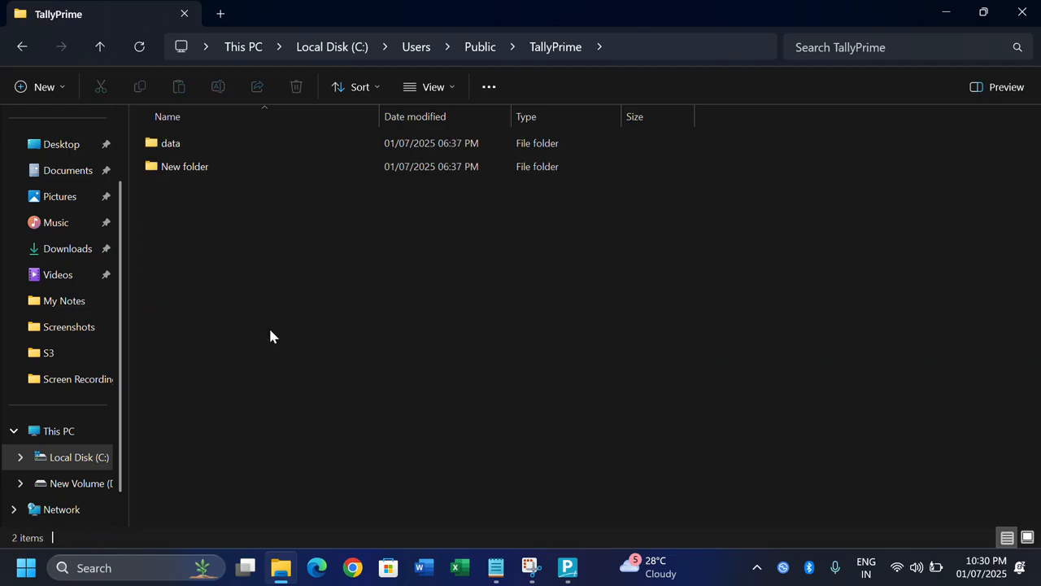
double_click(290, 147)
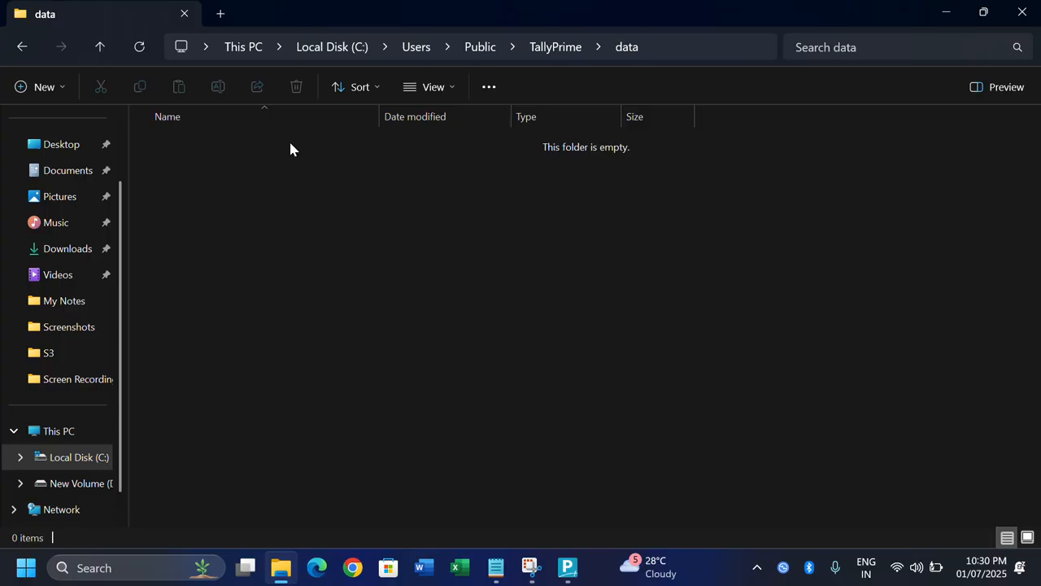
Open the Company Data folder on drive D: and copy its full path.
key(BackSpace)
key(BackSpace)
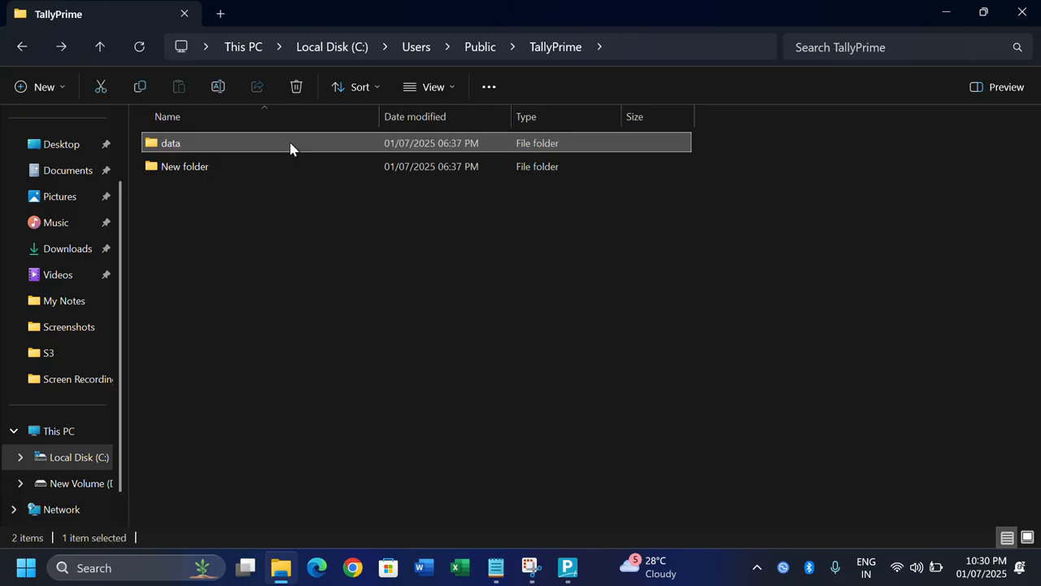
key(BackSpace)
key(BackSpace)
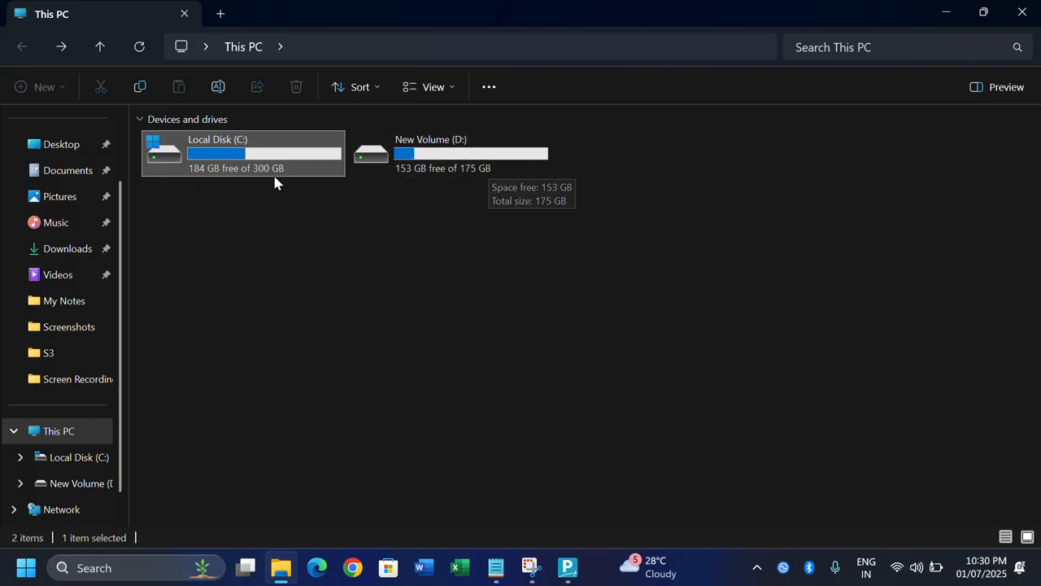
double_click(458, 170)
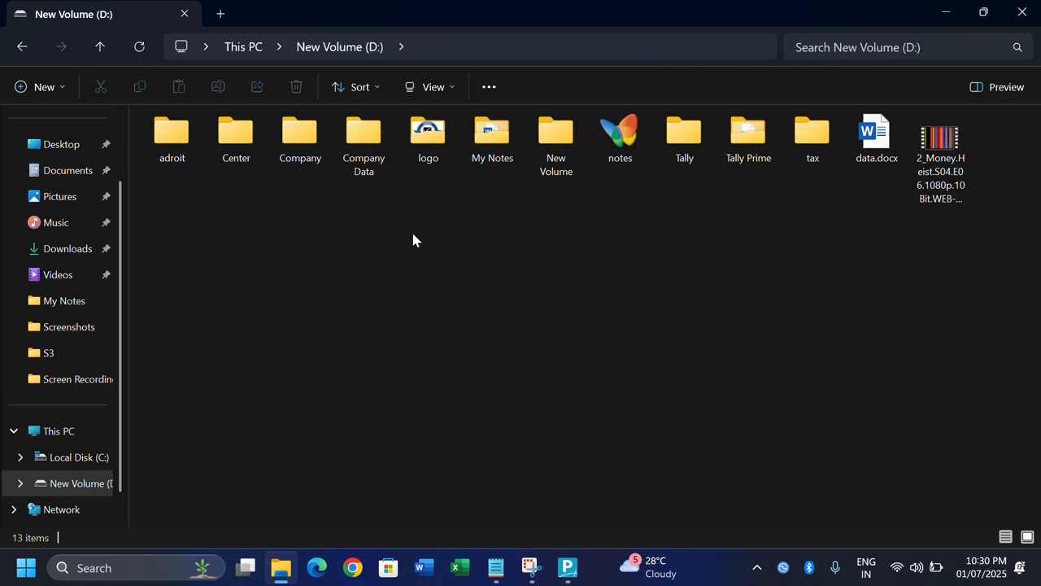
double_click(370, 158)
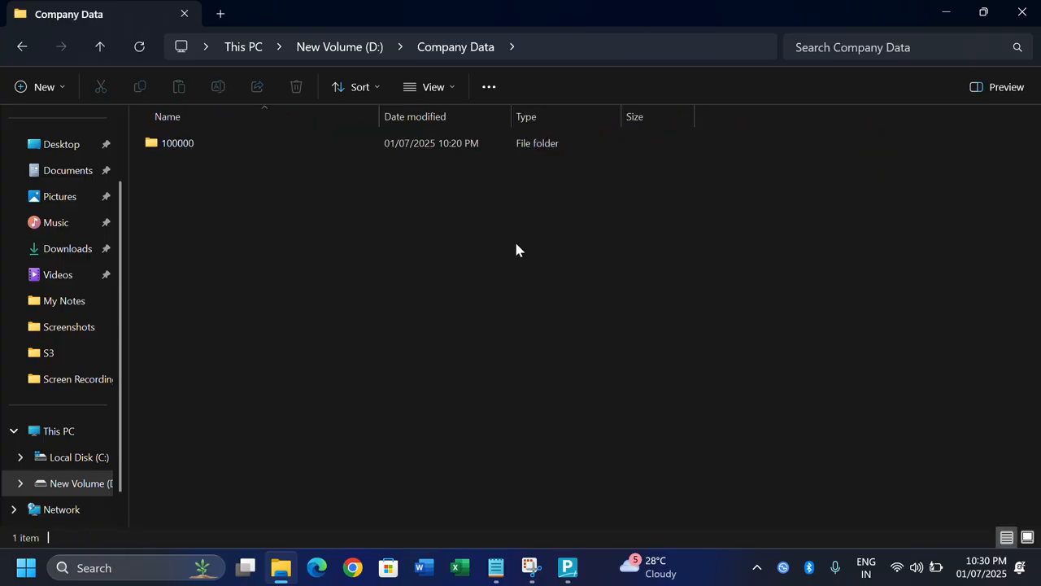
click(681, 51)
key(ctrl+c)
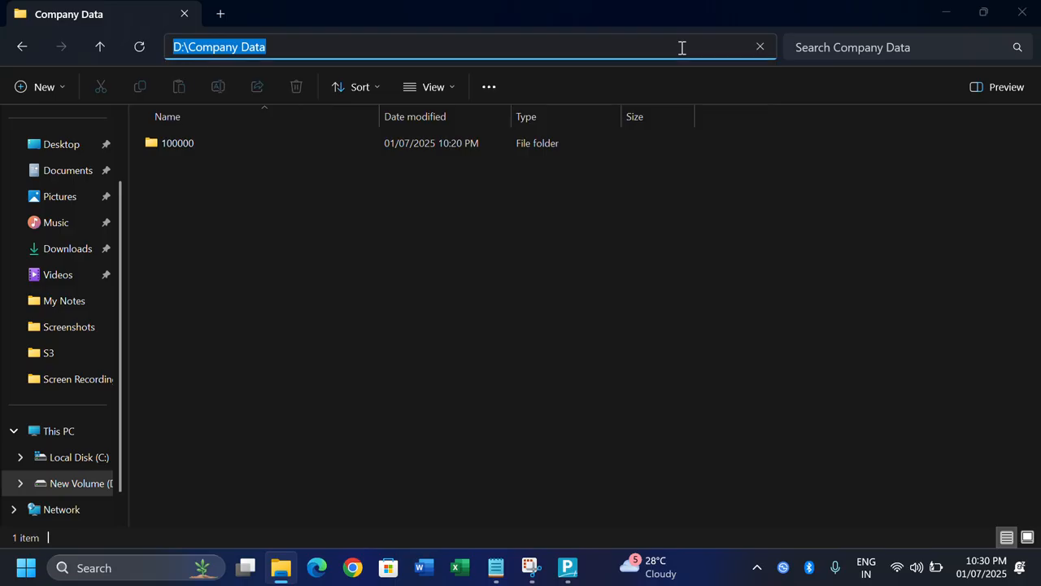
Switch back to TallyPrime and set the company data path to the copied D:\Company Data.
key(alt+Tab)
key(alt+Tab)
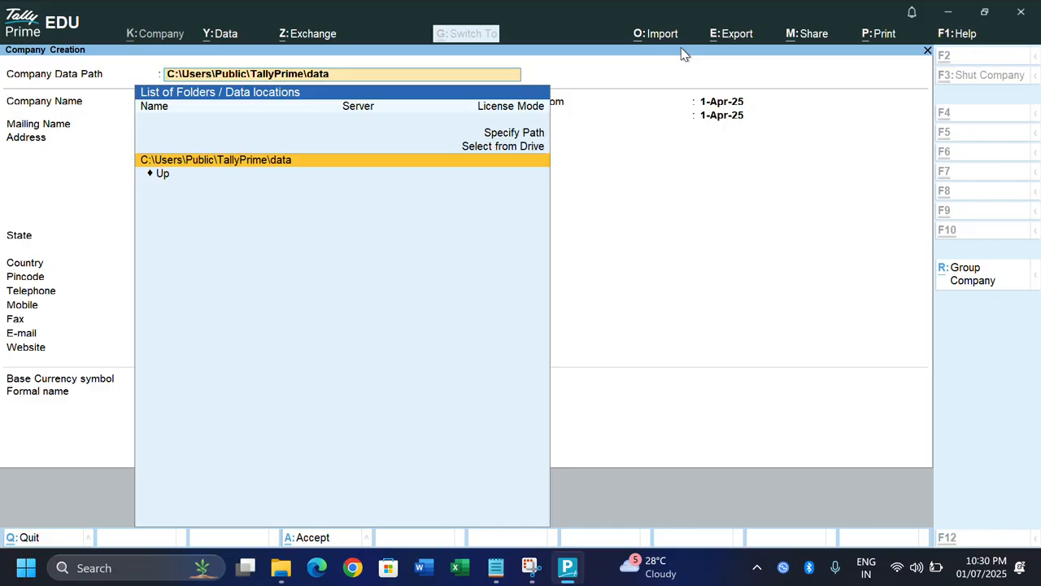
key(ctrl+v)
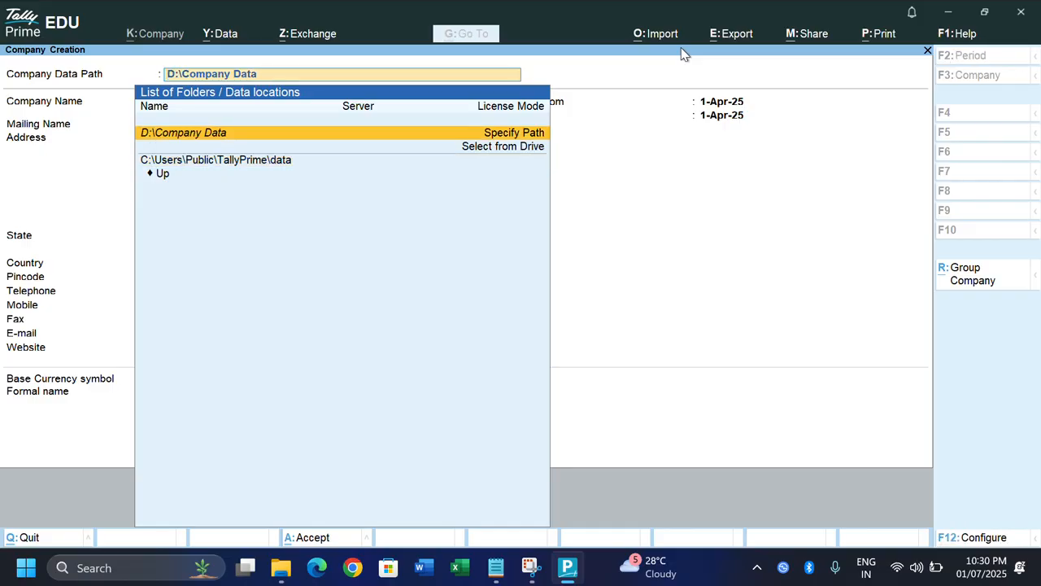
key(Return)
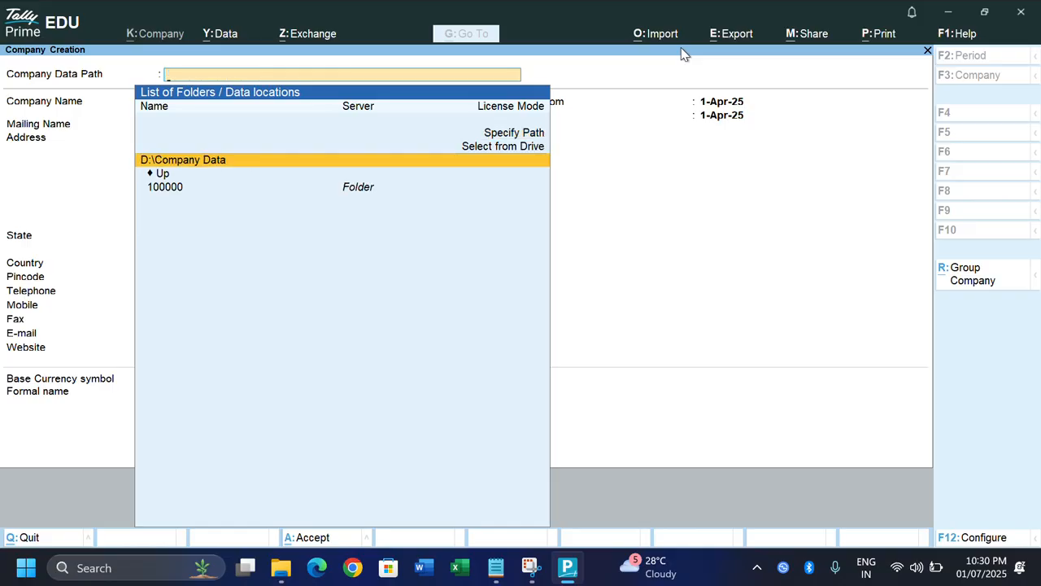
key(Return)
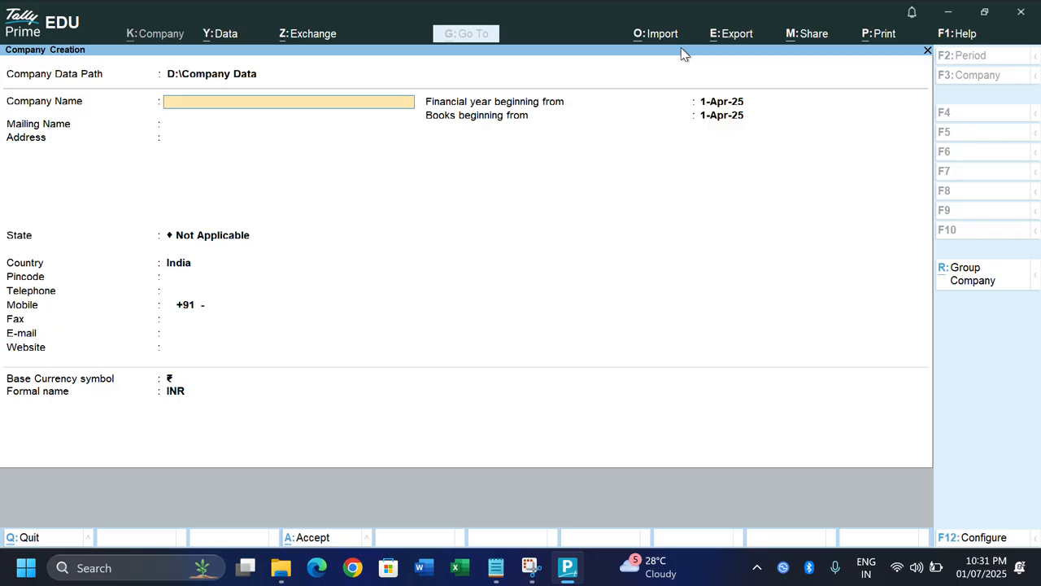
Choose the company data path again by selecting drive D:\ and its Company Data folder from the drive list.
key(BackSpace)
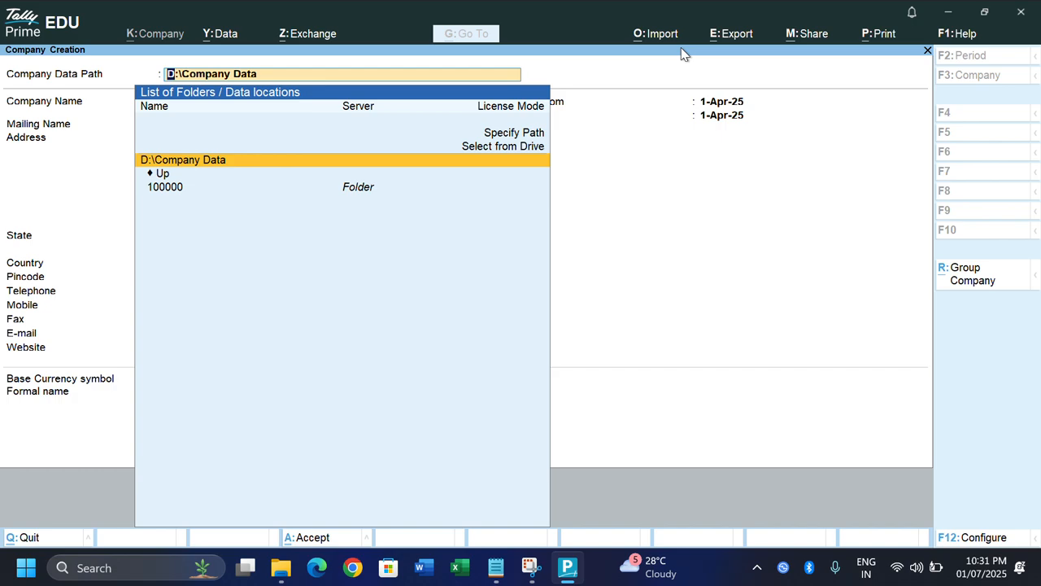
key(Up)
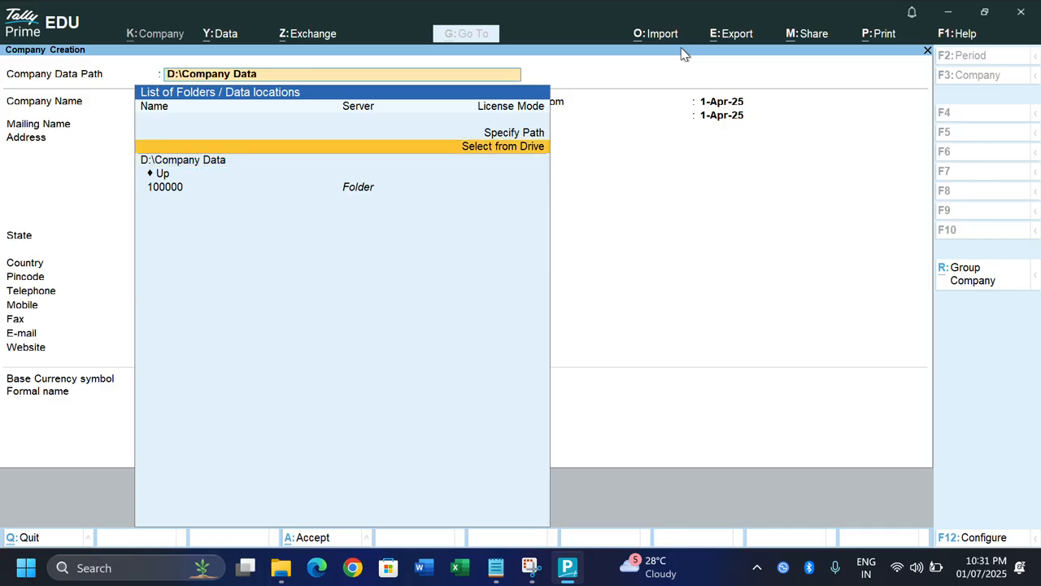
key(Return)
key(Down)
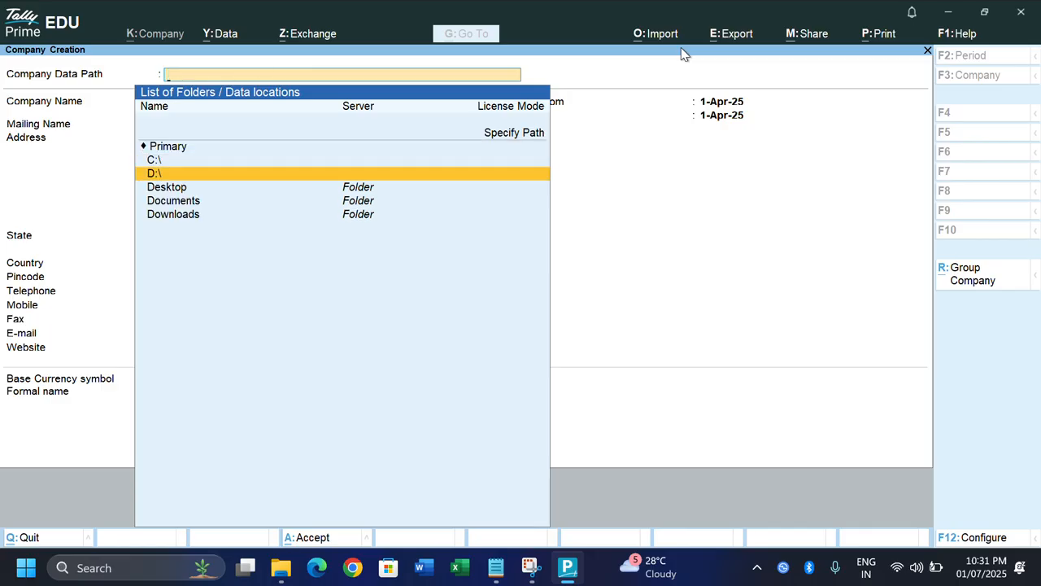
key(Down)
key(Down)
key(Down)
key(Down)
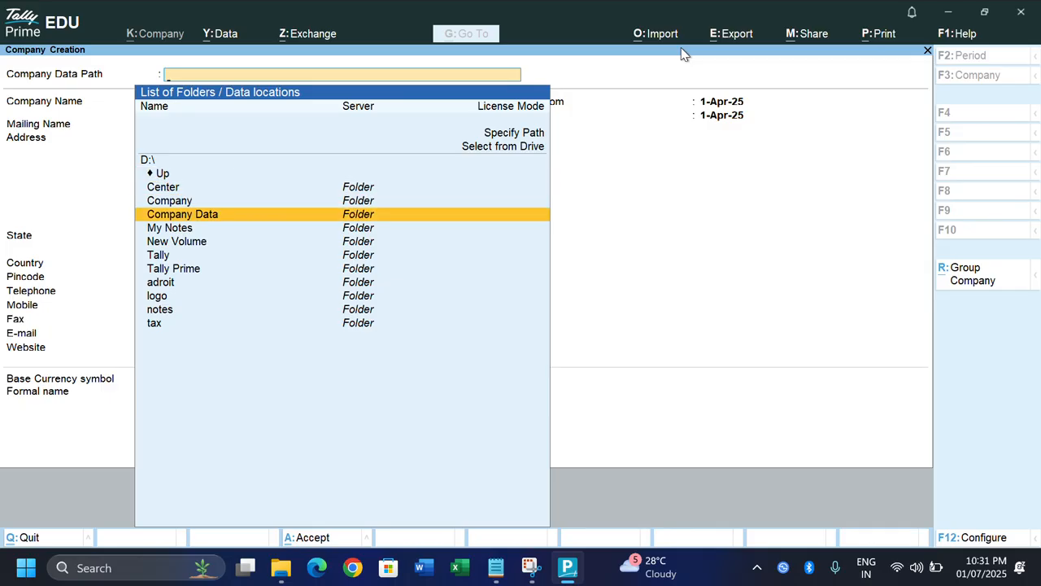
key(Return)
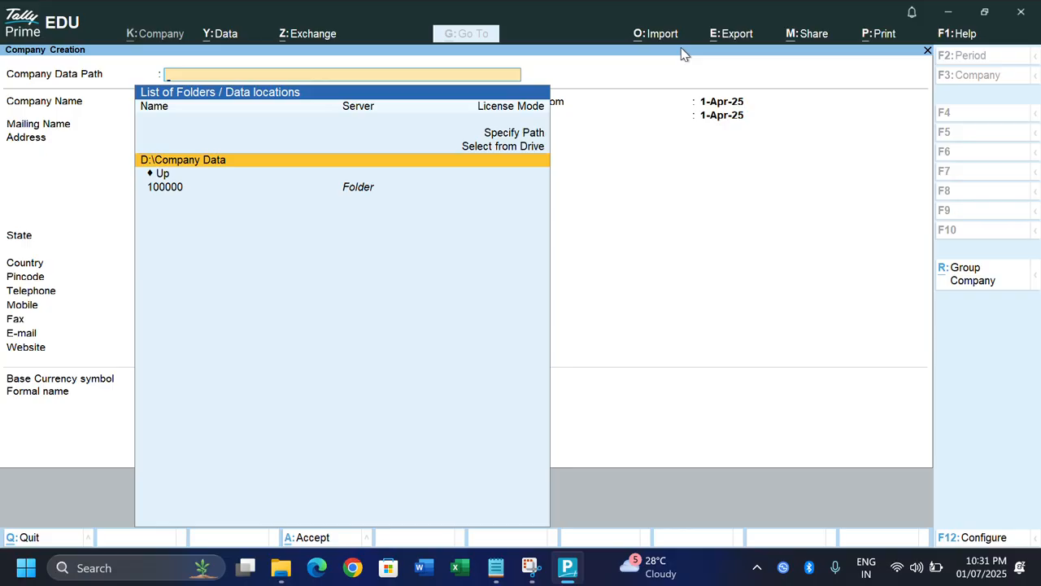
key(Return)
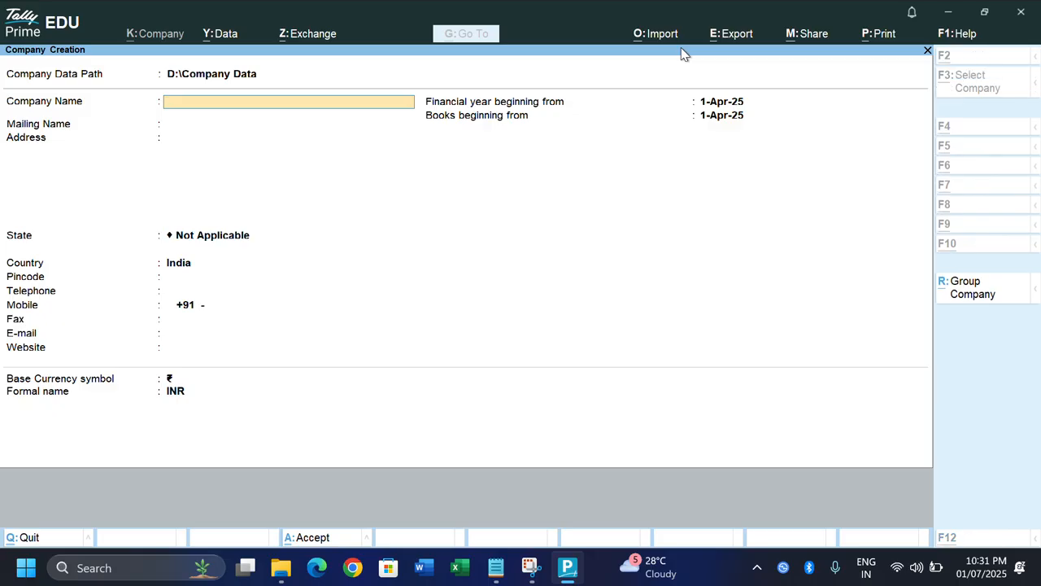
Copy ADROIT COMPUTER INSTITUTE from the Notepad details into TallyPrime's company name and accept it as the mailing name.
key(alt+Tab)
key(alt+Tab)
key(alt+Tab)
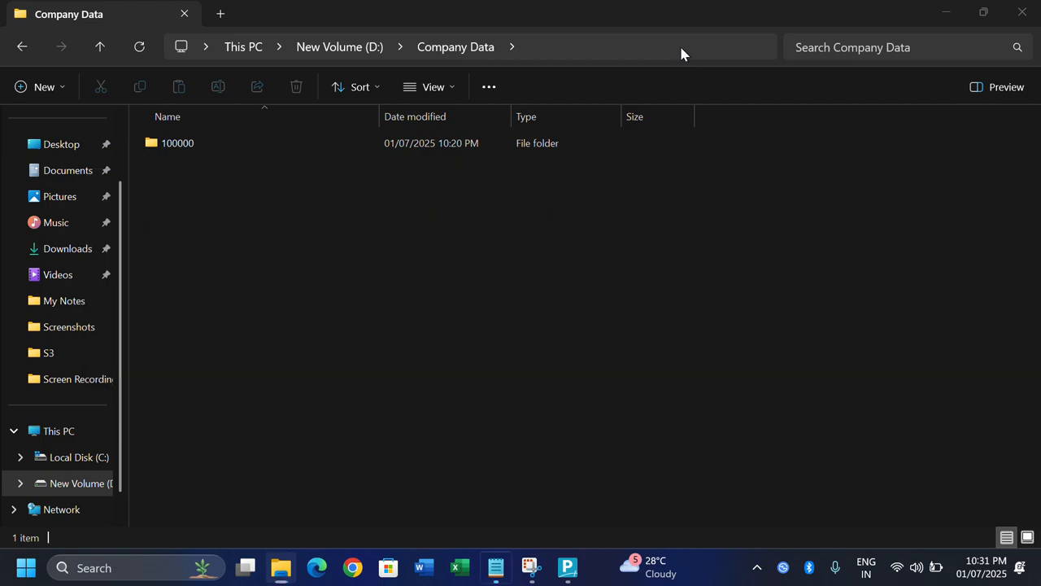
drag(392, 85, 5, 91)
key(ctrl+c)
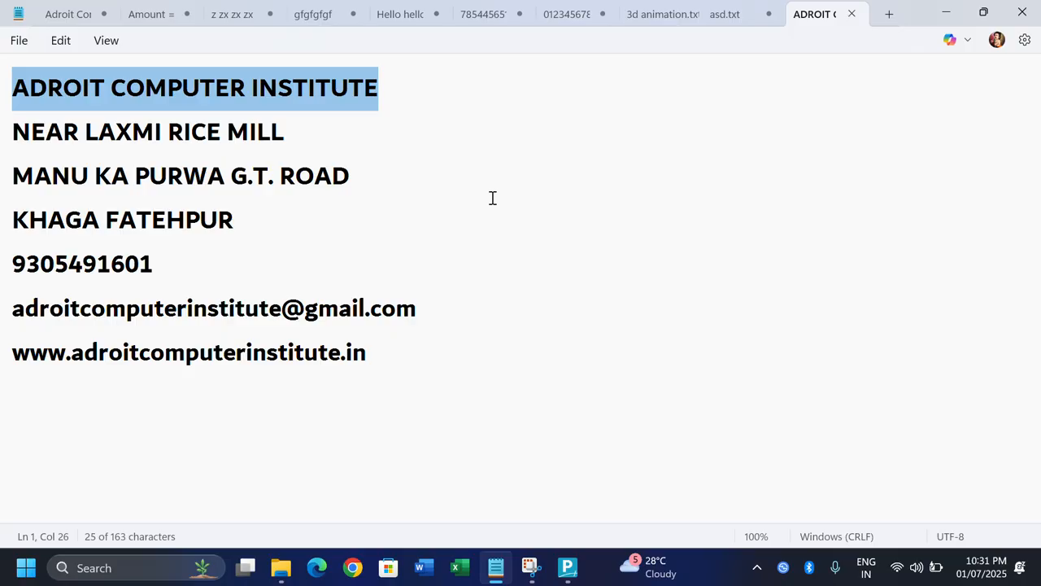
key(alt+Tab)
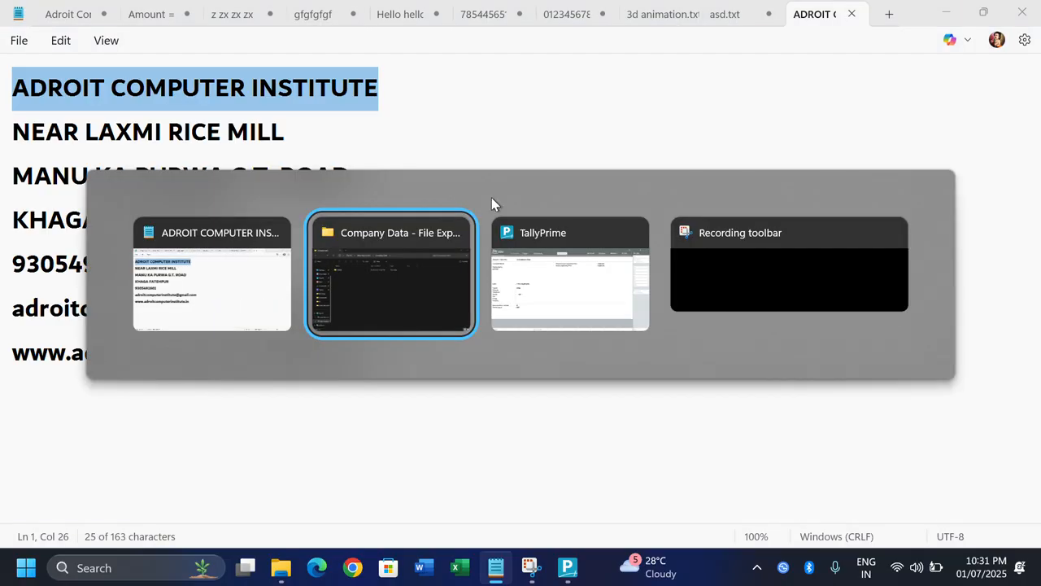
key(alt+Tab)
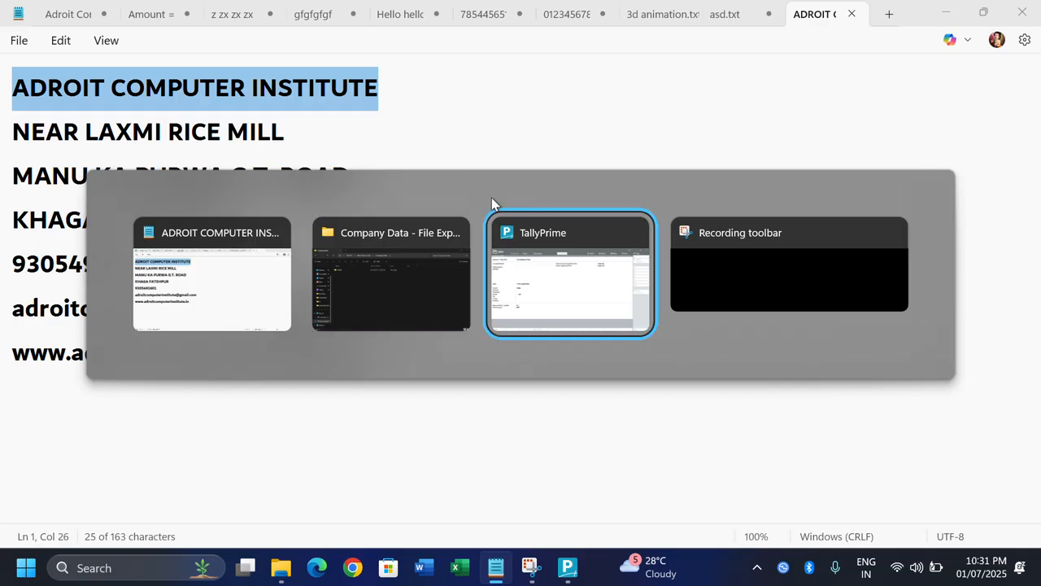
key(ctrl+v)
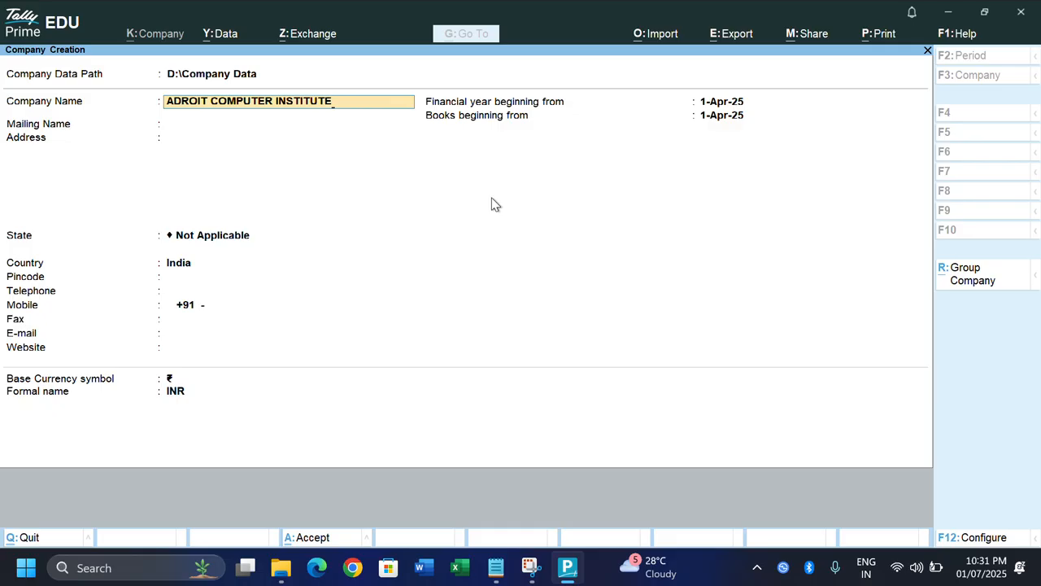
key(Return)
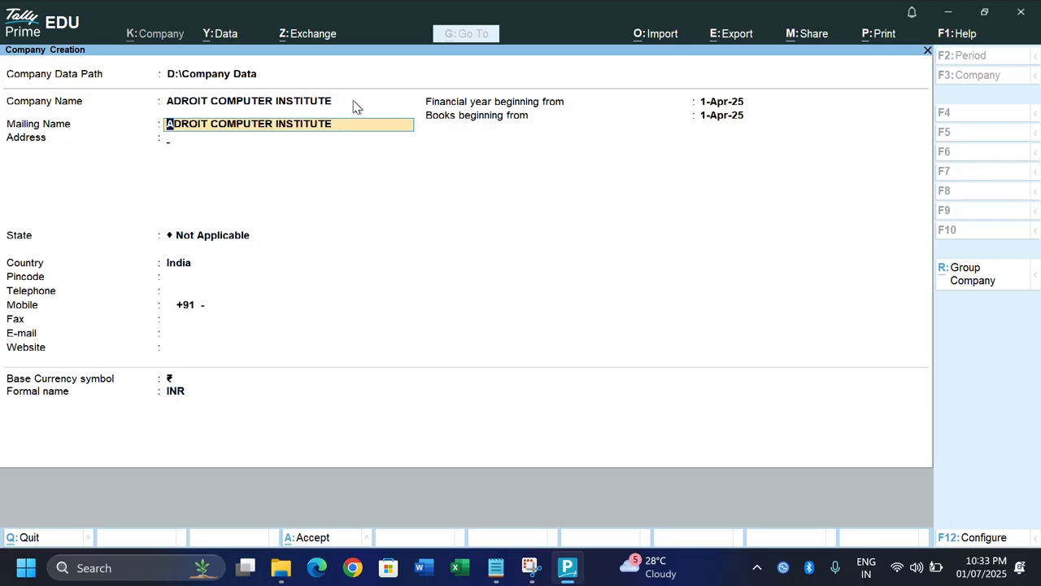
key(Return)
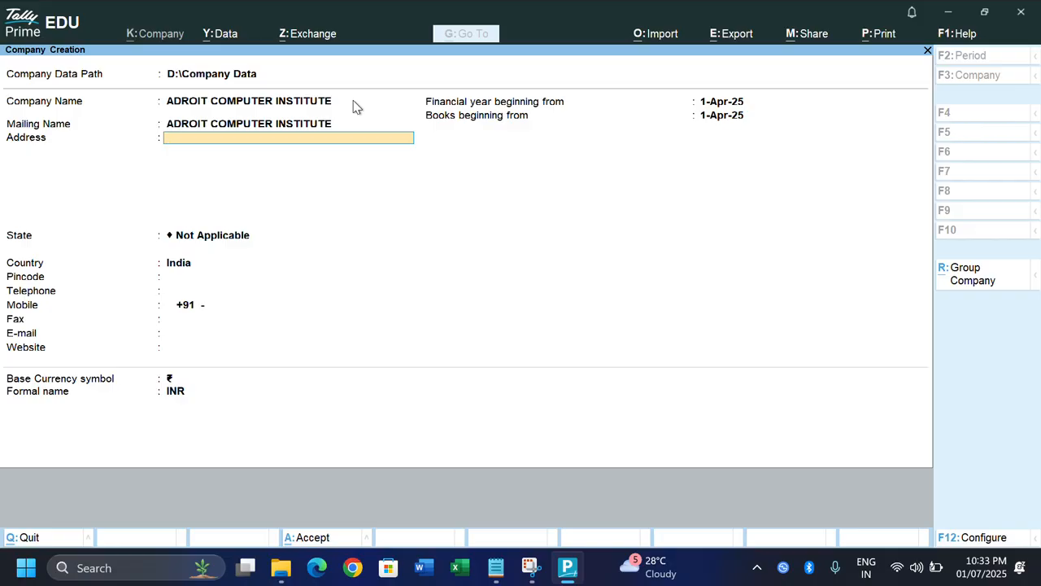
Copy the first address line from the Notepad details into the first line of TallyPrime's company address.
key(alt+Tab)
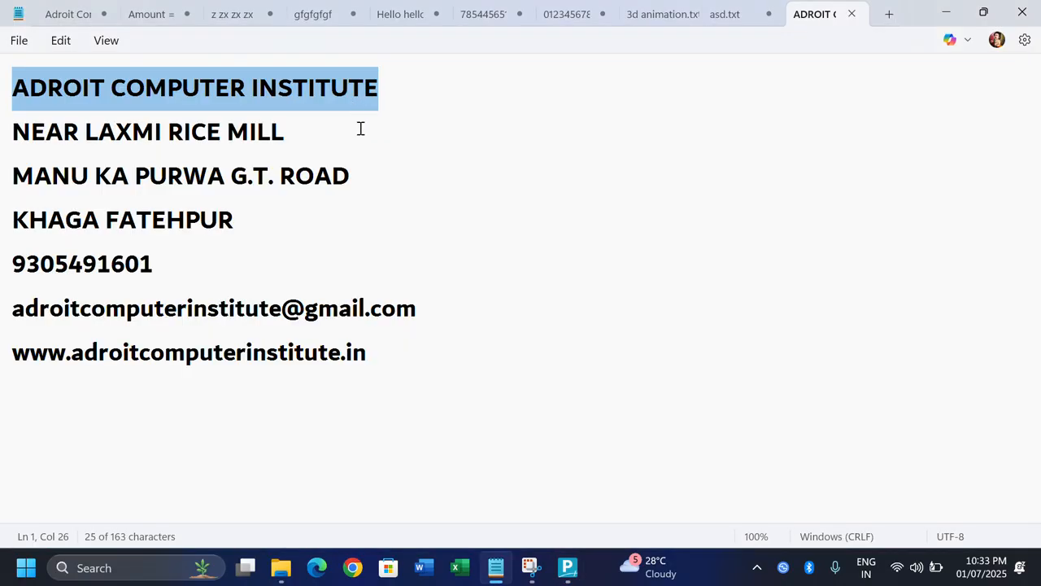
drag(299, 140, 17, 129)
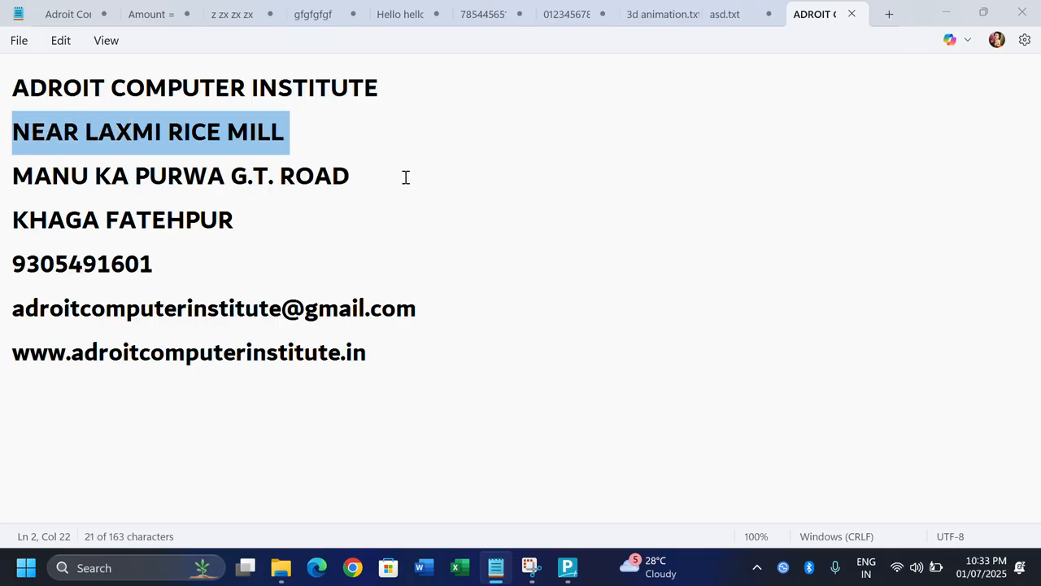
key(alt+Tab)
key(ctrl+alt+v)
key(Return)
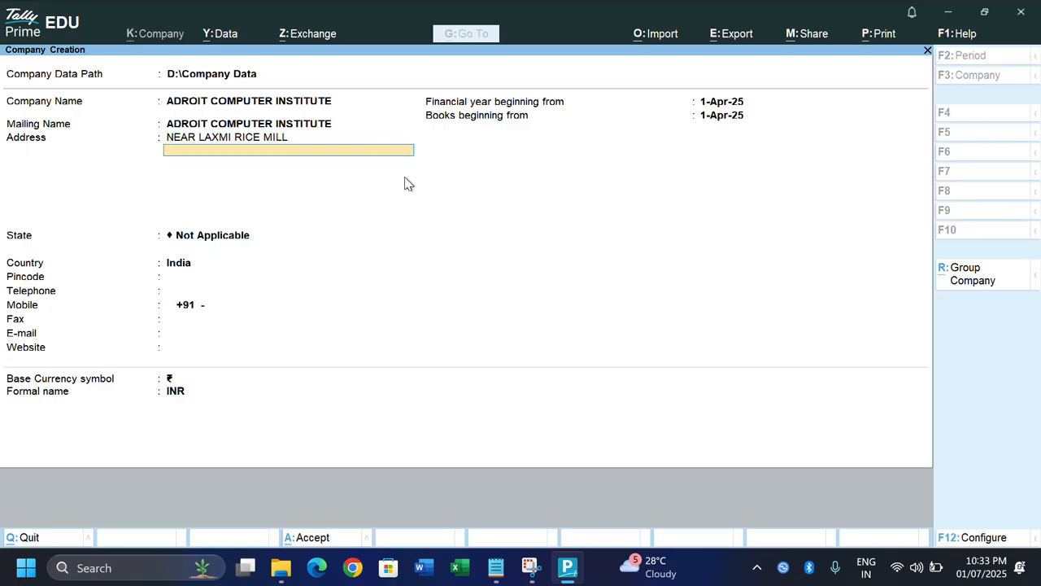
Copy the second address line from the Notepad details into the second line of TallyPrime's company address.
key(alt+Tab)
drag(356, 173, 3, 174)
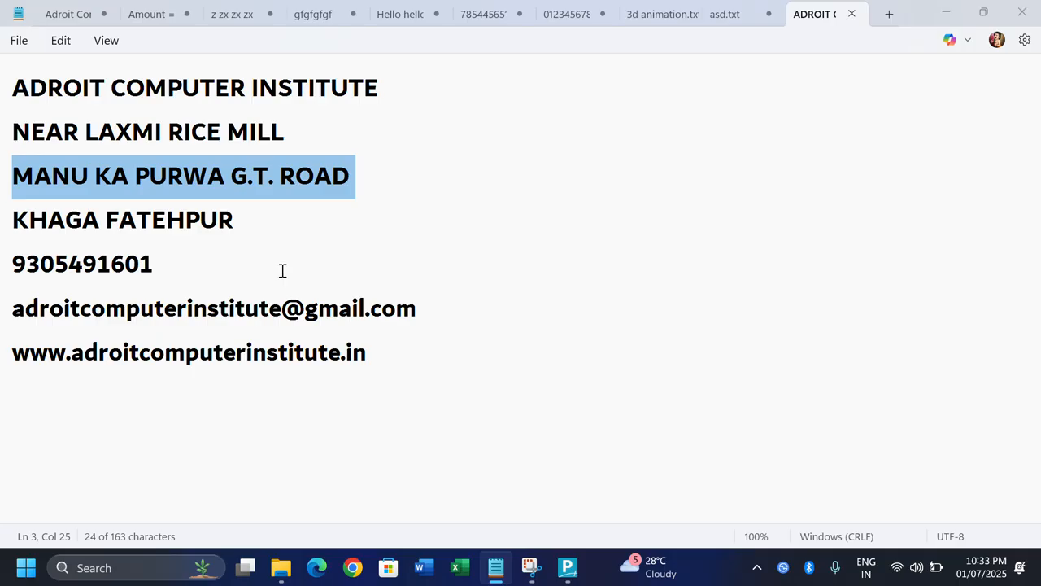
key(alt+Tab)
key(ctrl+alt+v)
key(Return)
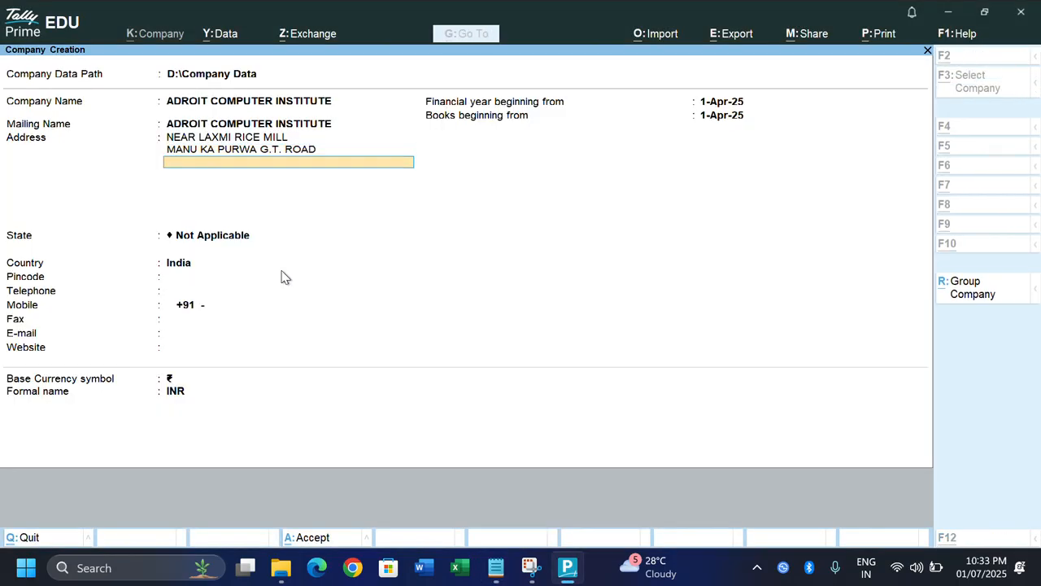
Copy the town line from the Notepad details into TallyPrime's third address line and finish the address.
key(alt+Tab)
click(247, 230)
drag(247, 230, 16, 216)
key(ctrl+c)
key(alt+Tab)
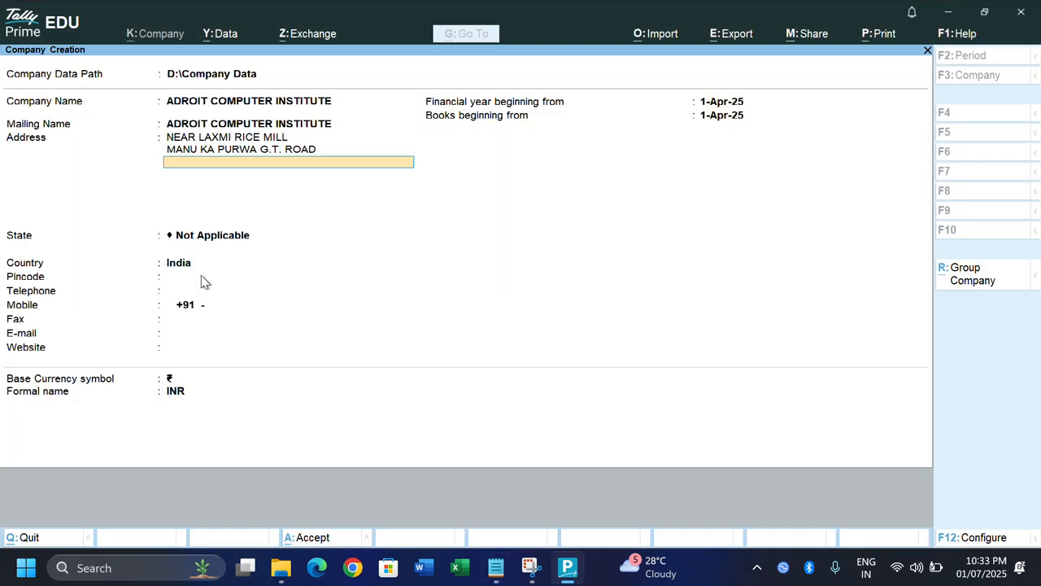
key(ctrl+alt+v)
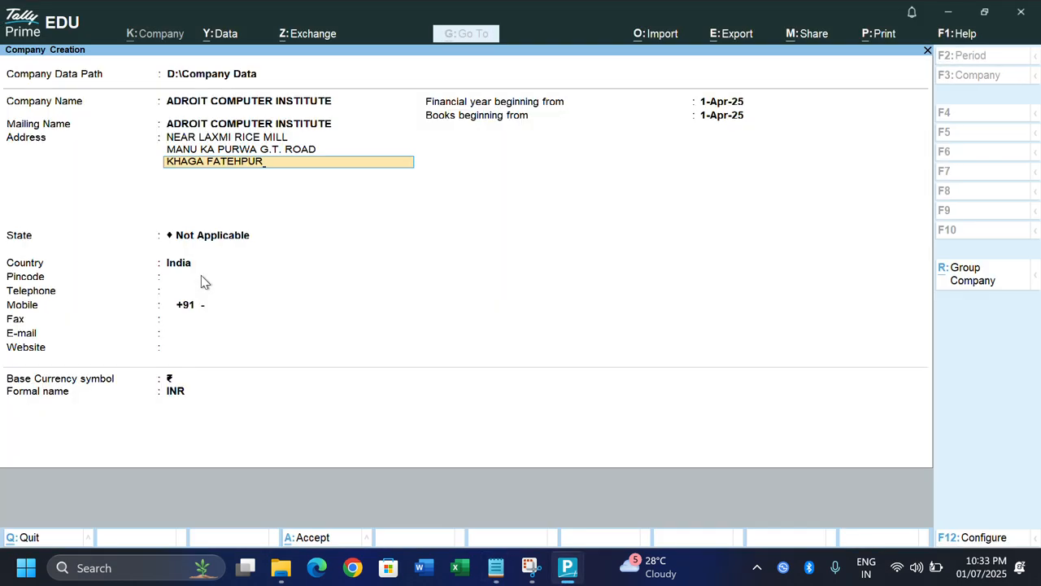
key(Return)
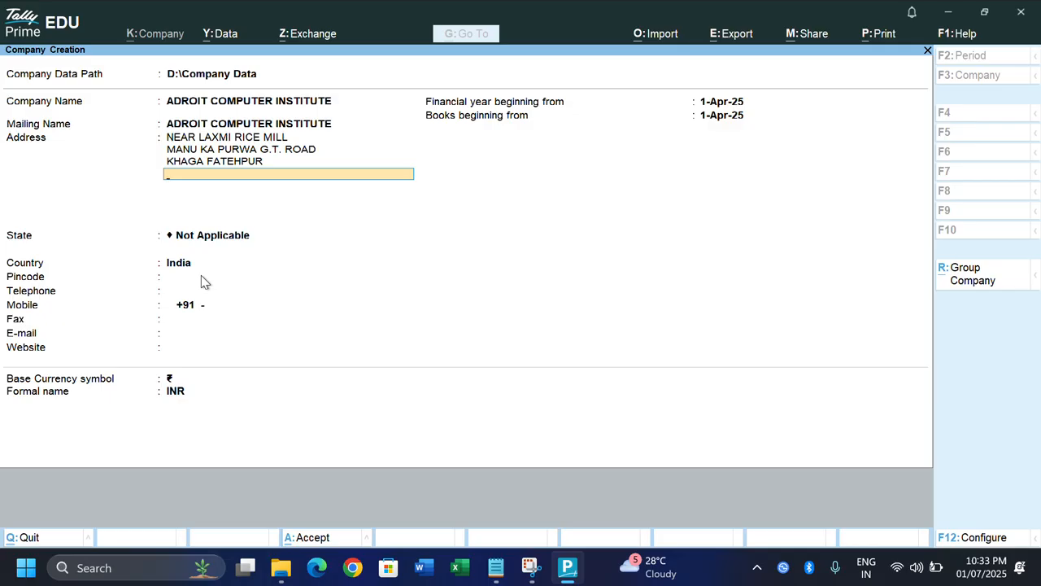
key(Return)
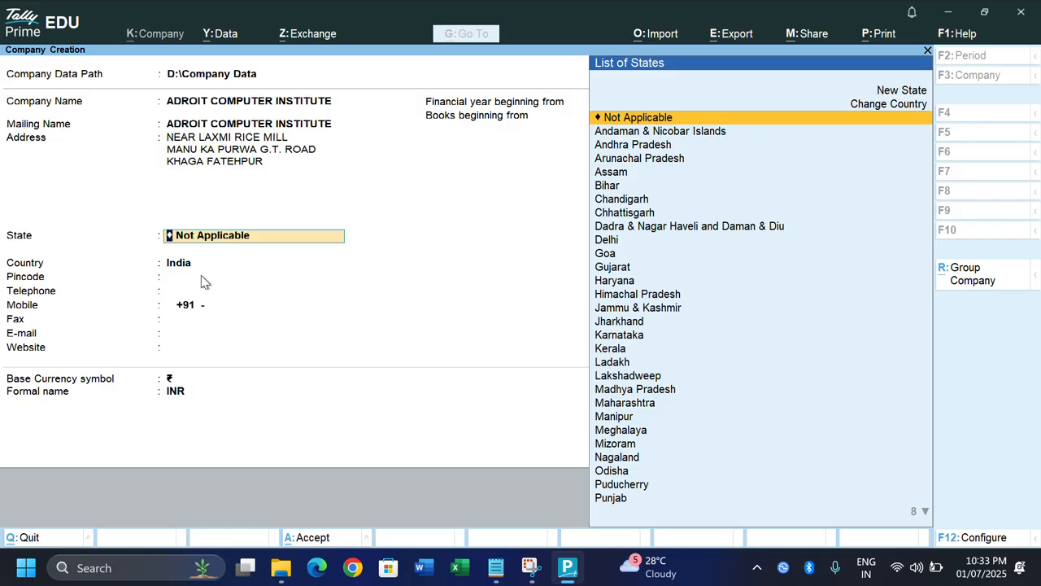
Set the company's state to Uttar Pradesh and enter its postal pincode, keeping India as the country.
text(U)
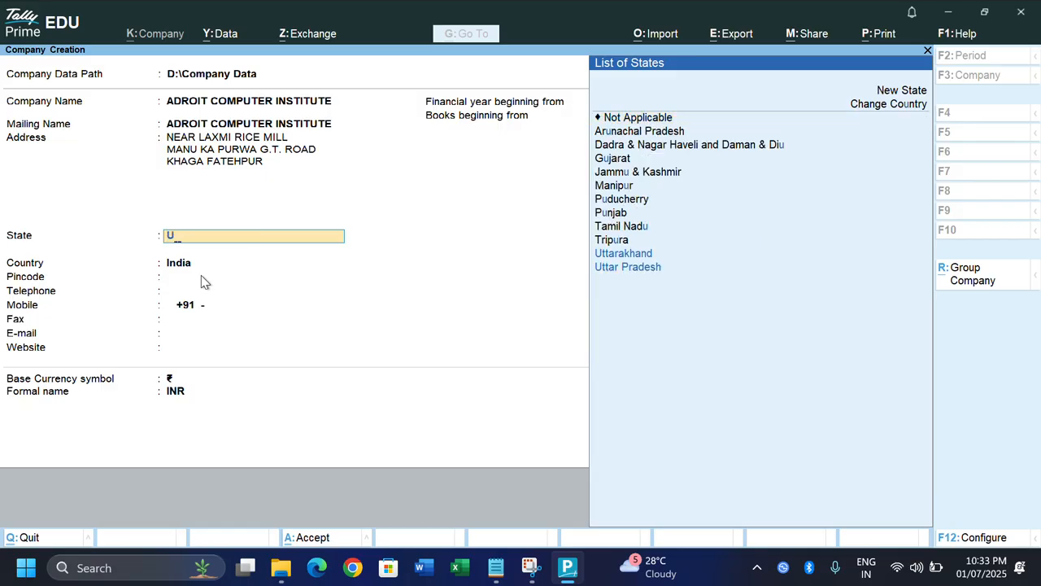
text(tt)
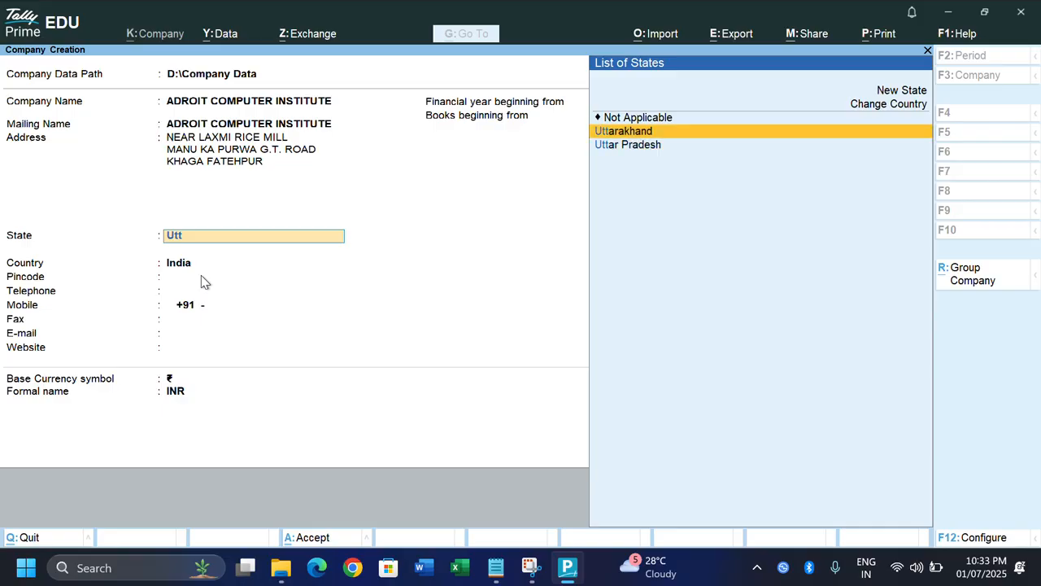
key(Down)
key(Return)
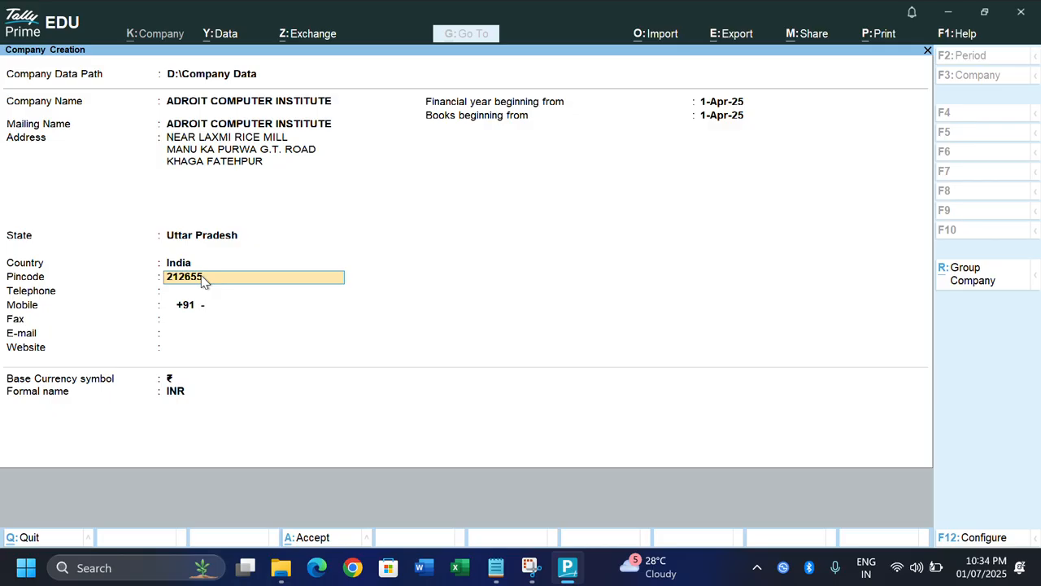
key(Return)
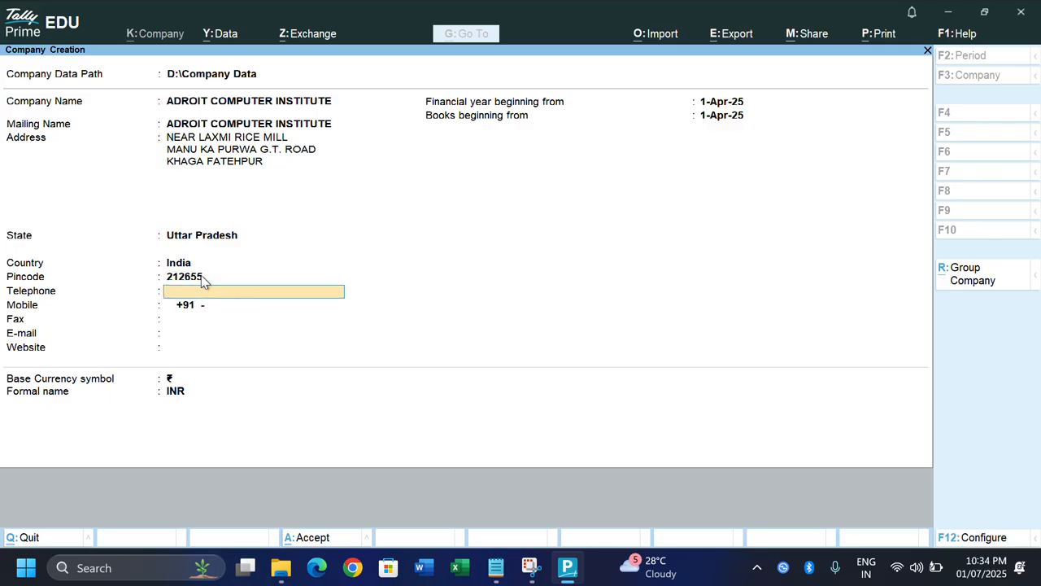
Leave the telephone blank and copy the mobile number from the Notepad details into TallyPrime's company mobile field.
key(Return)
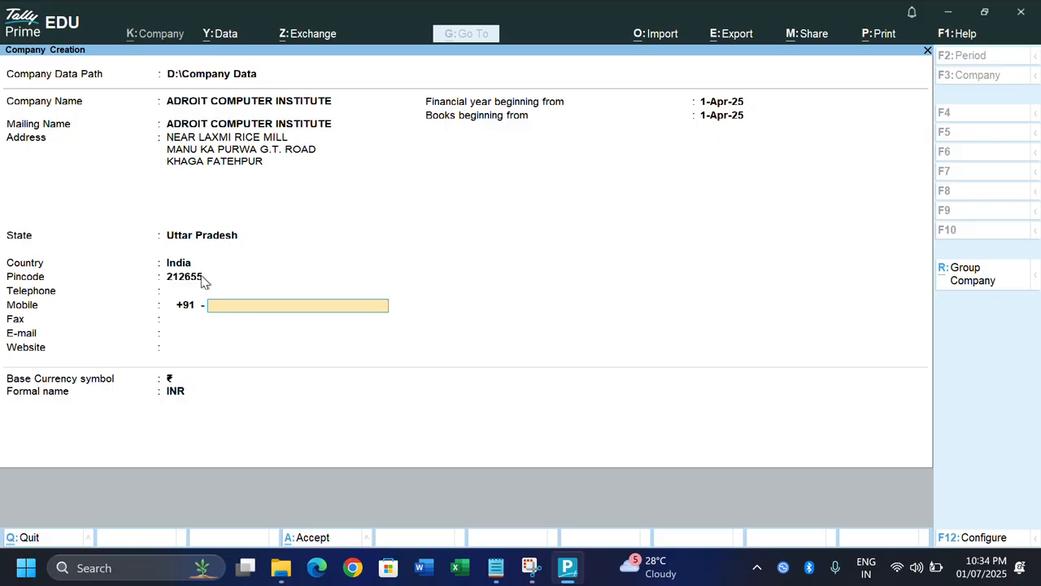
key(alt+Tab)
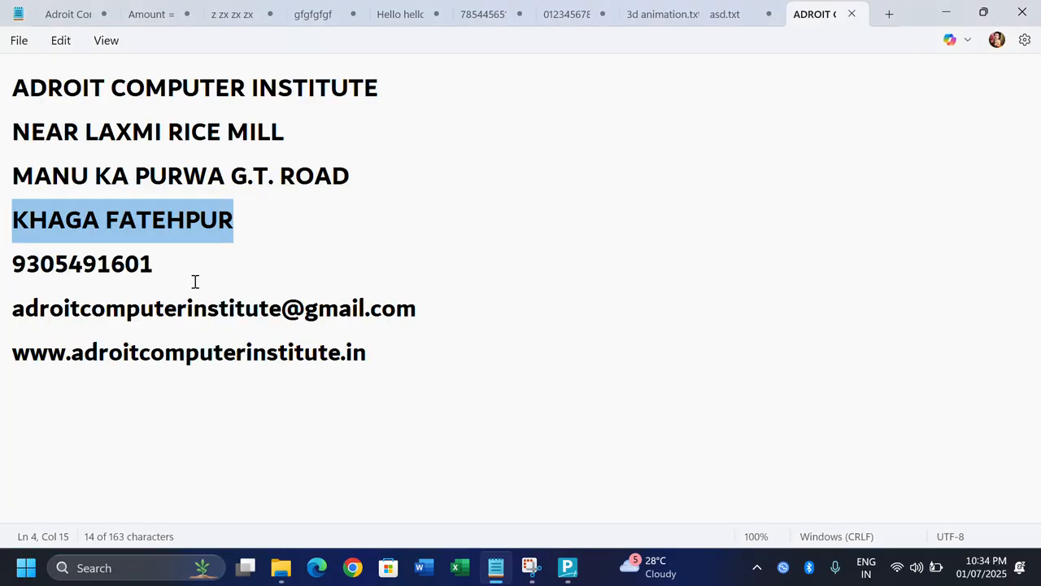
click(170, 269)
drag(170, 269, 14, 261)
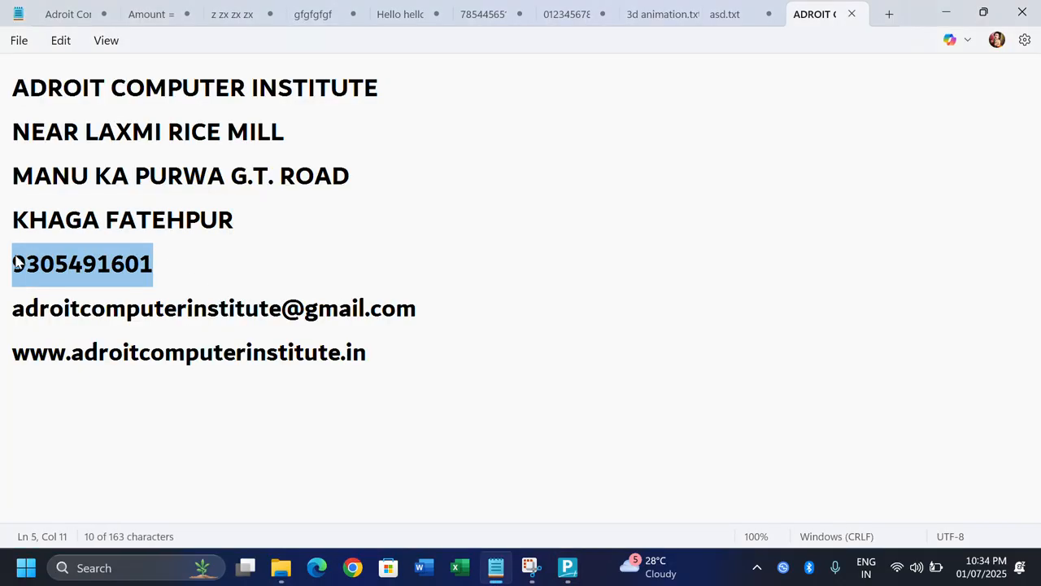
key(ctrl+c)
key(alt+Tab)
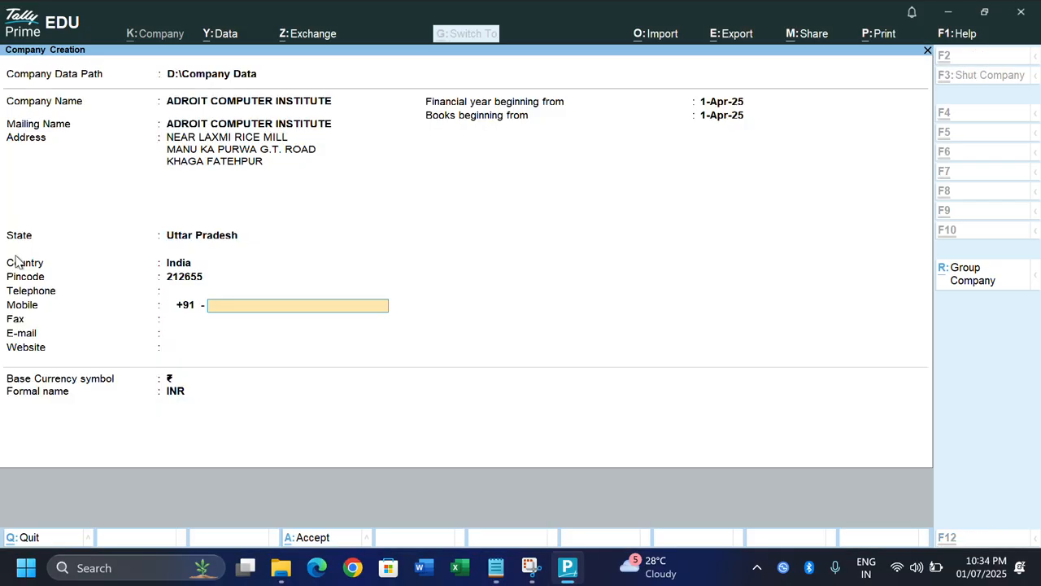
key(ctrl+v)
key(Return)
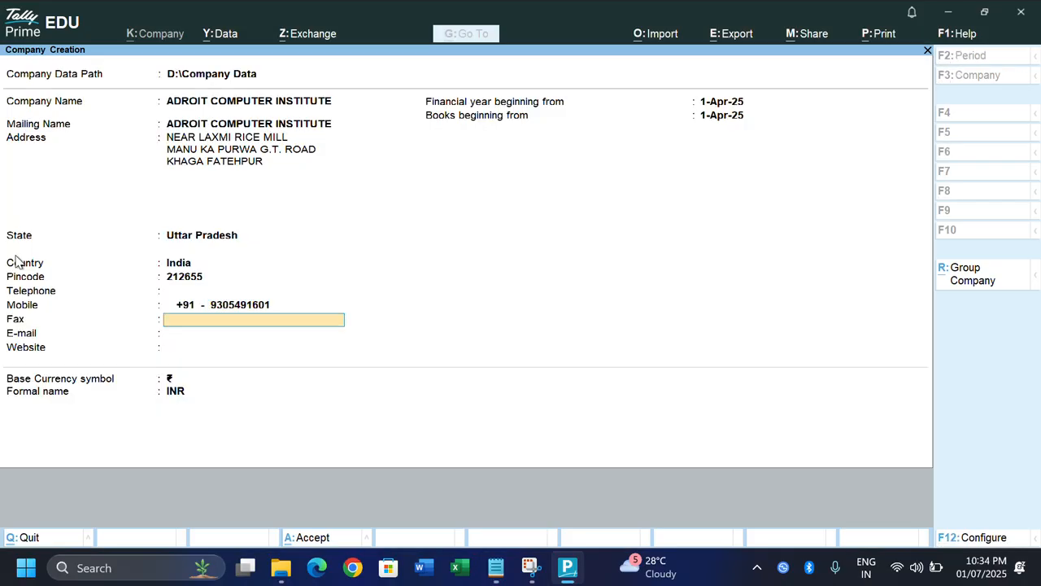
Leave the fax blank and copy the e-mail address from the Notepad details into TallyPrime's company e-mail field.
key(Return)
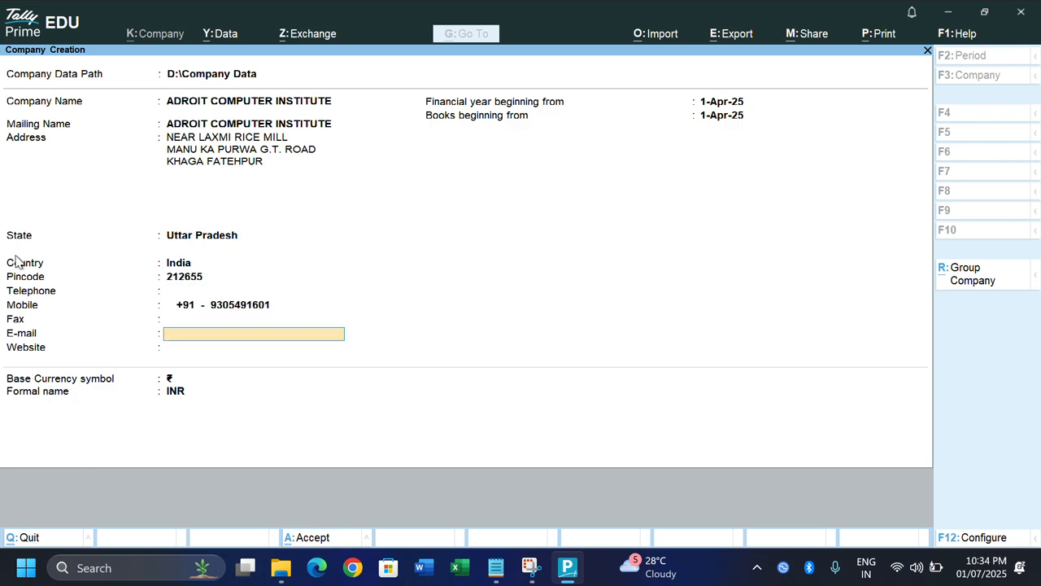
key(alt)
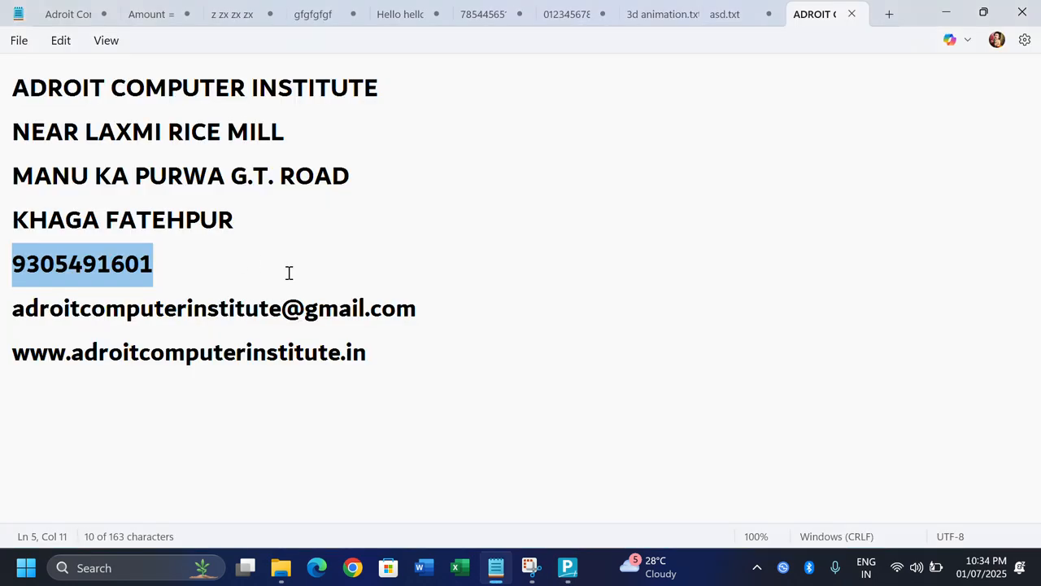
drag(427, 314, 1, 309)
key(ctrl+c)
key(alt+Tab)
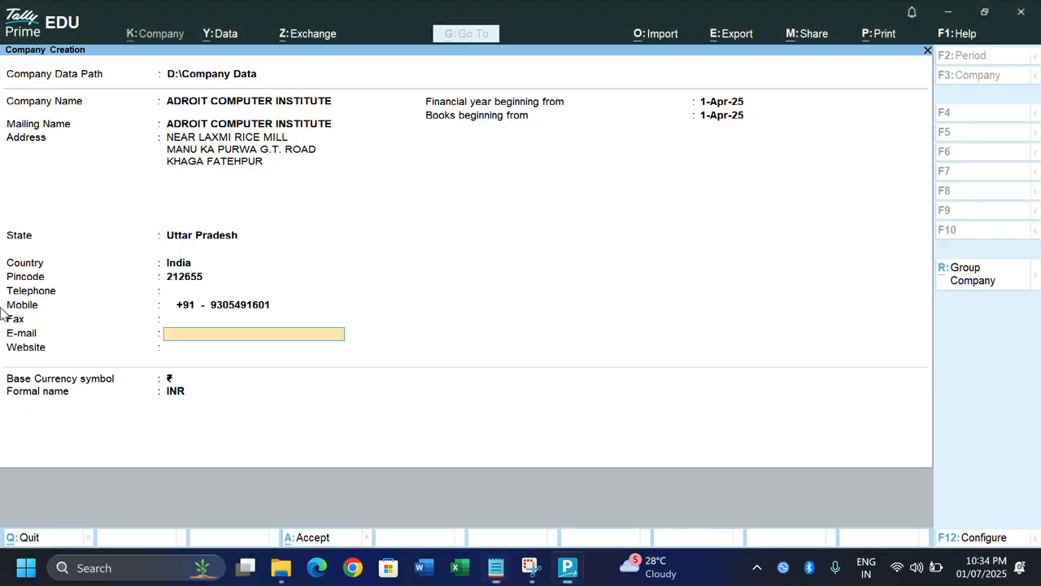
key(ctrl+v)
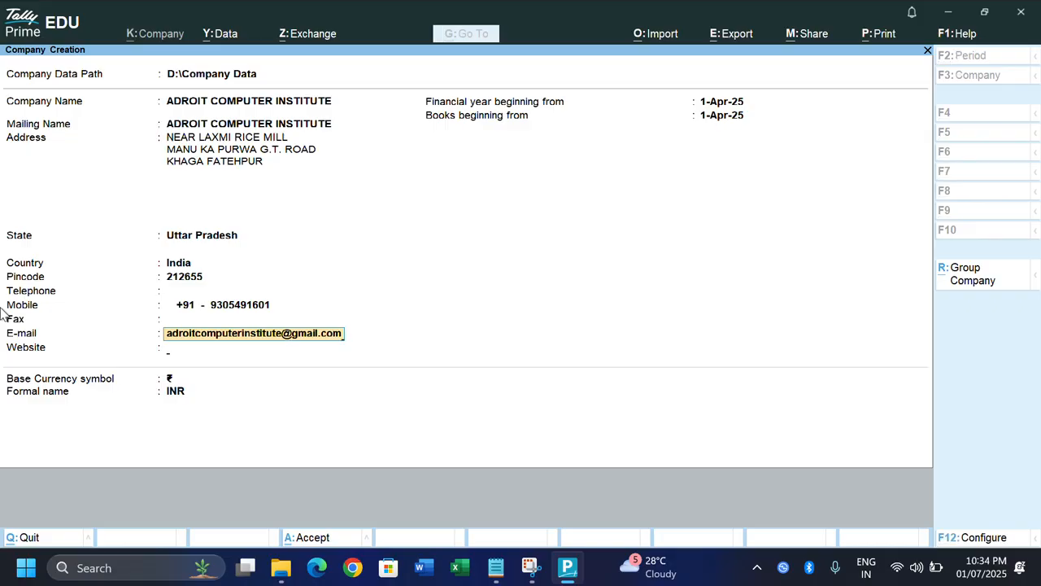
key(Return)
key(alt+Tab)
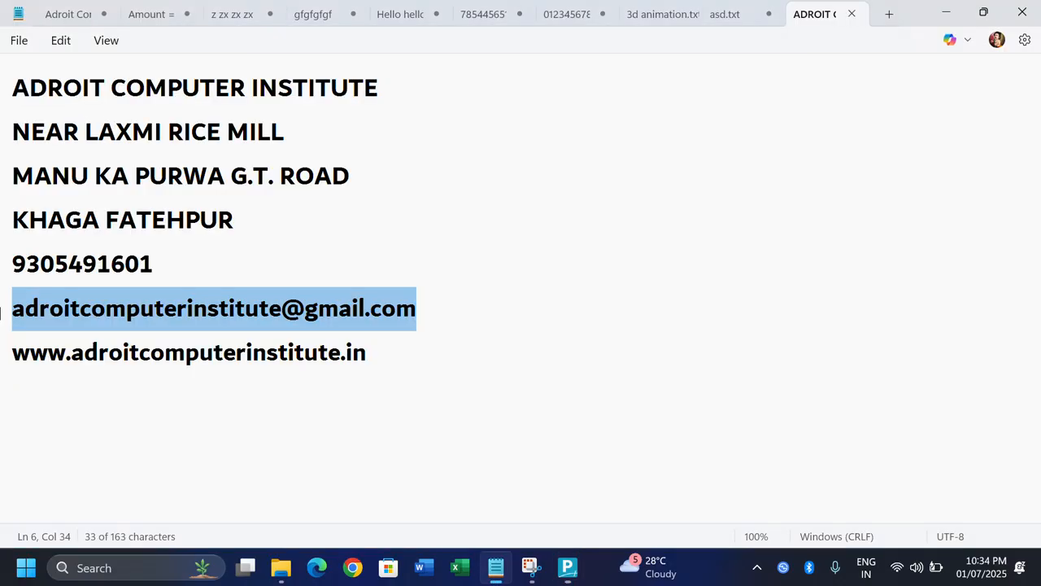
click(380, 350)
drag(381, 350, 6, 350)
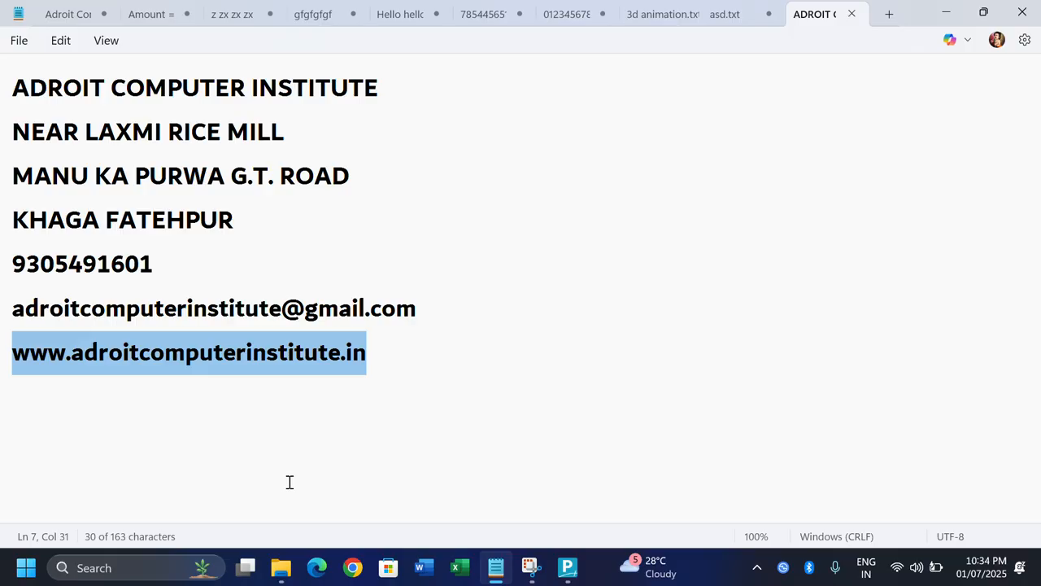
key(alt+Tab)
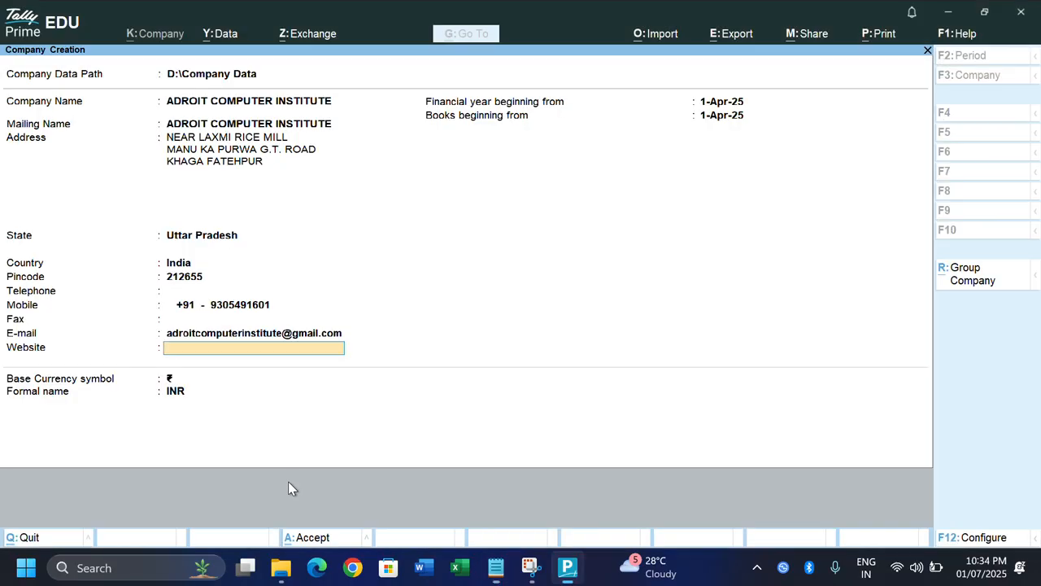
key(ctrl+v)
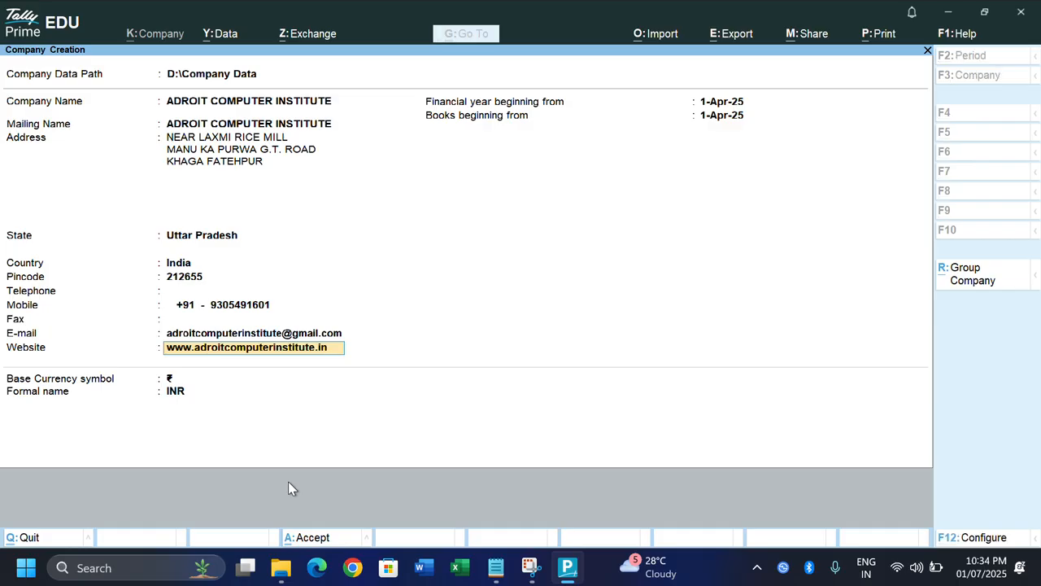
key(Return)
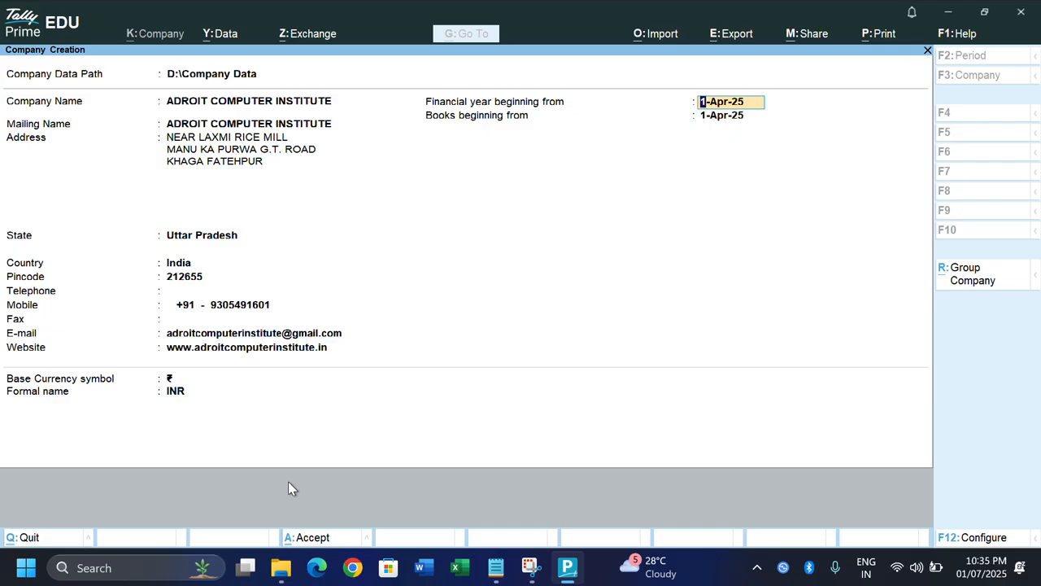
Keep the financial year beginning from 1-Apr-25 and set the books beginning date to 1-Jul-25.
key(Return)
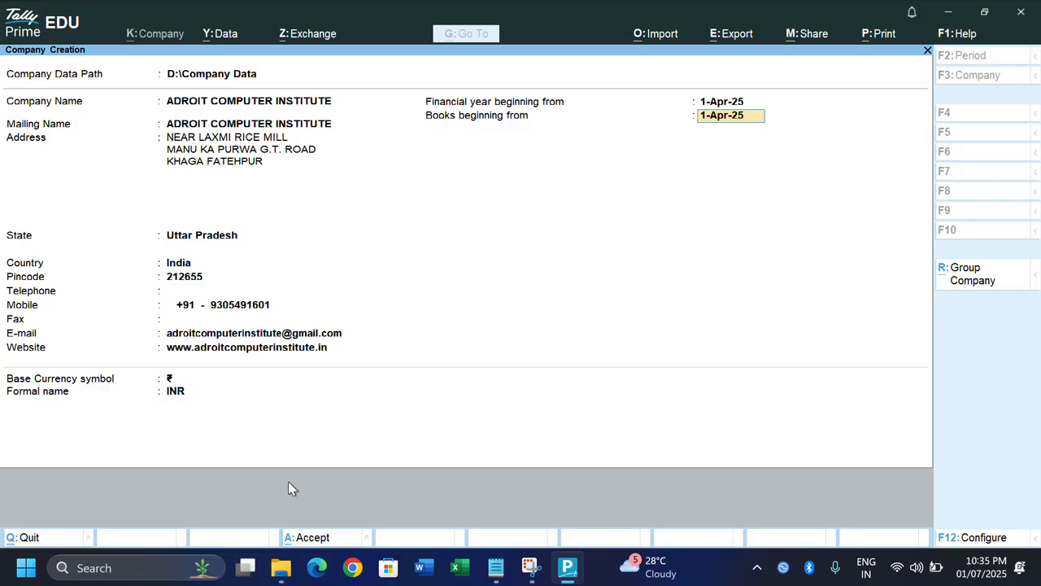
text(1.7.25)
key(Return)
key(Up)
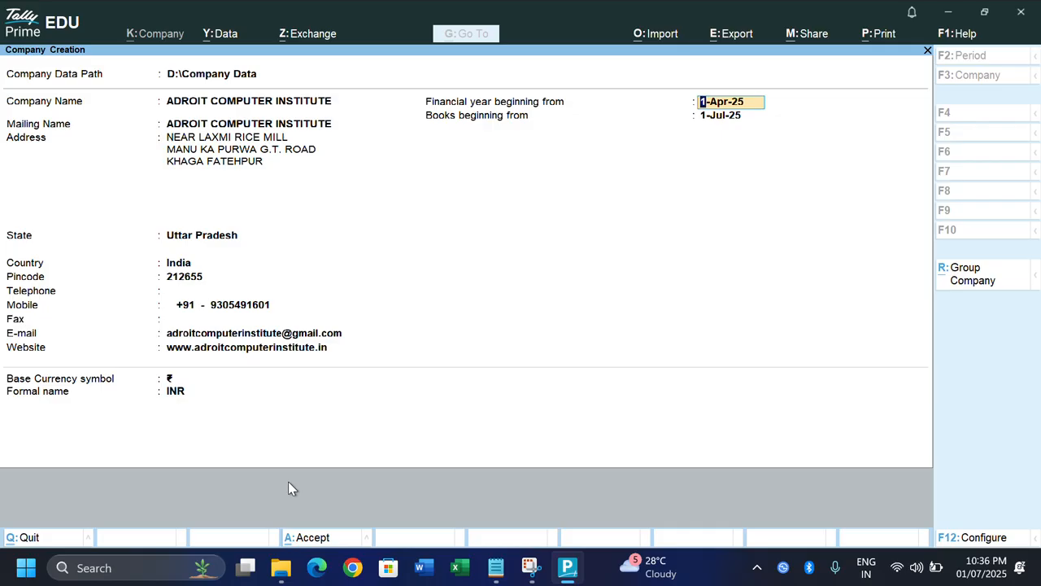
key(Return)
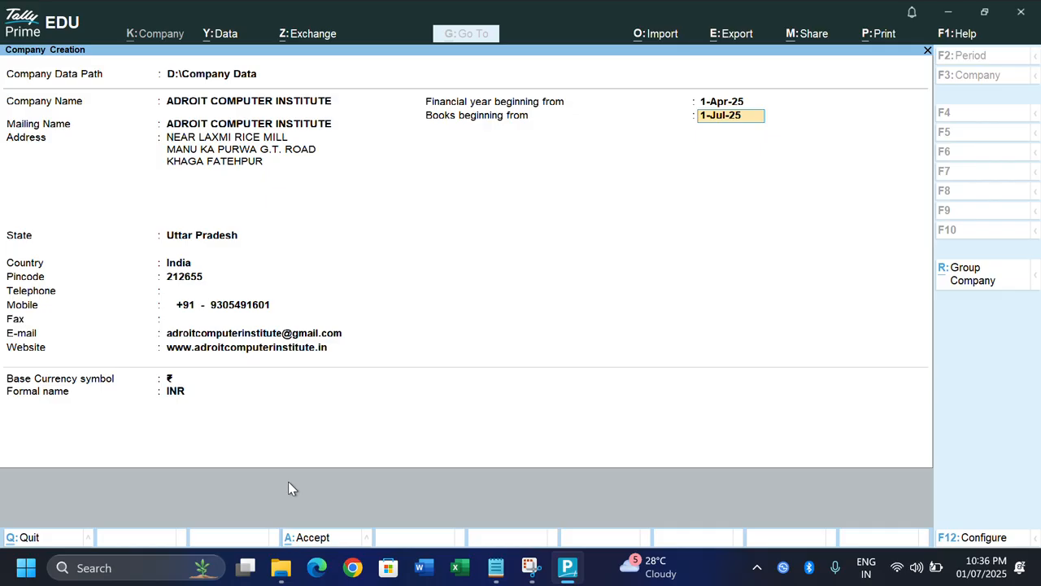
key(Return)
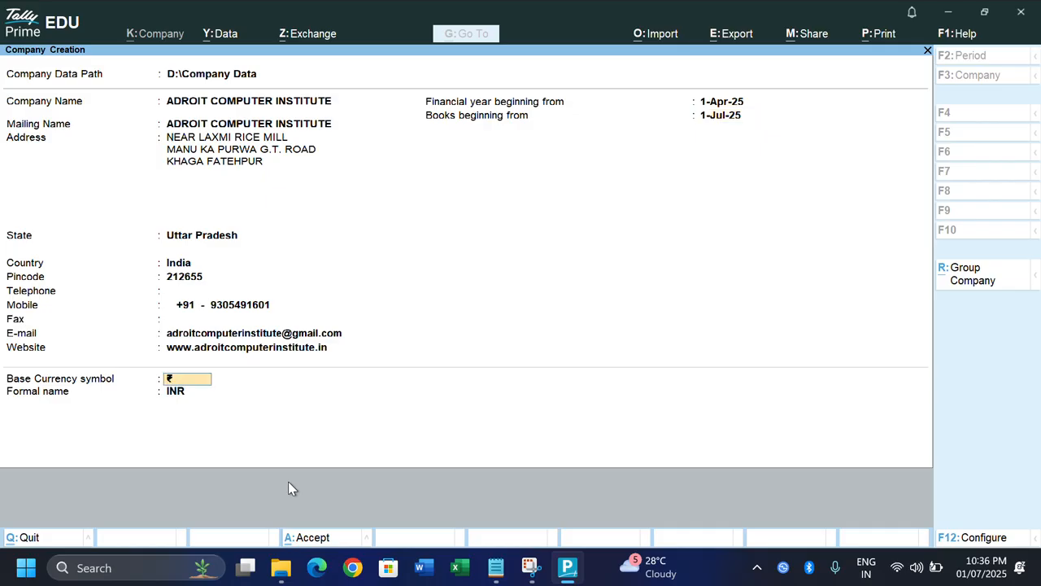
Accept ₹ as the base currency symbol and INR as its formal name, and create the company.
key(Return)
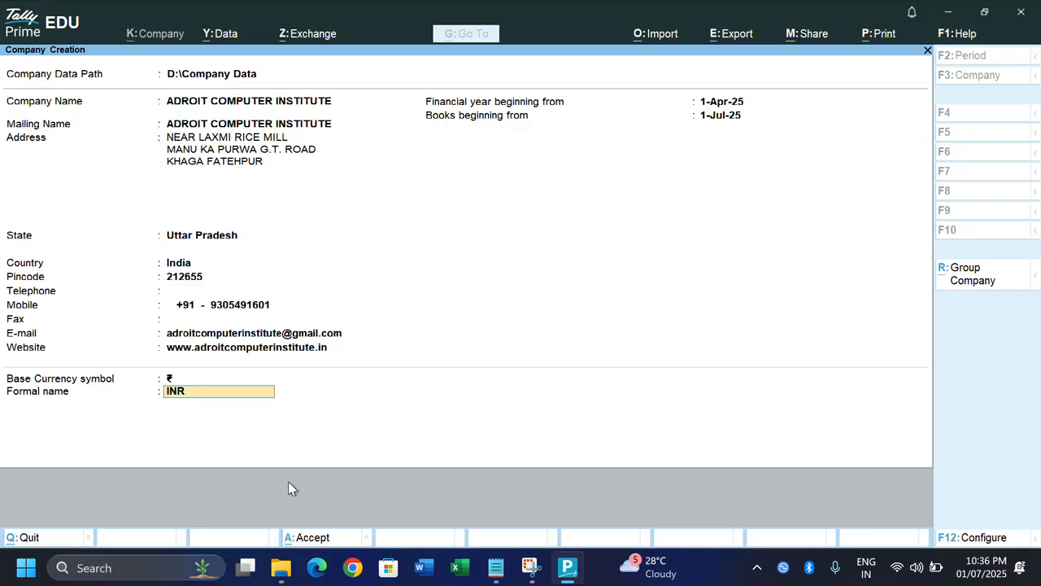
key(Return)
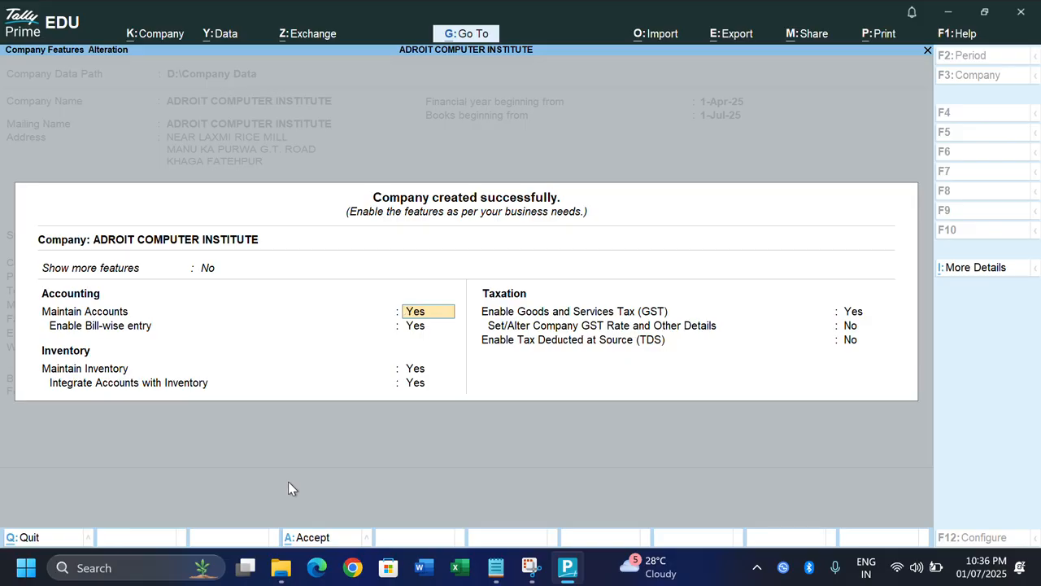
Keep Maintain Accounts, Bill-wise entry, Maintain Inventory and Integrate Accounts with Inventory set to Yes for the new company.
key(Return)
key(Return)
key(Return)
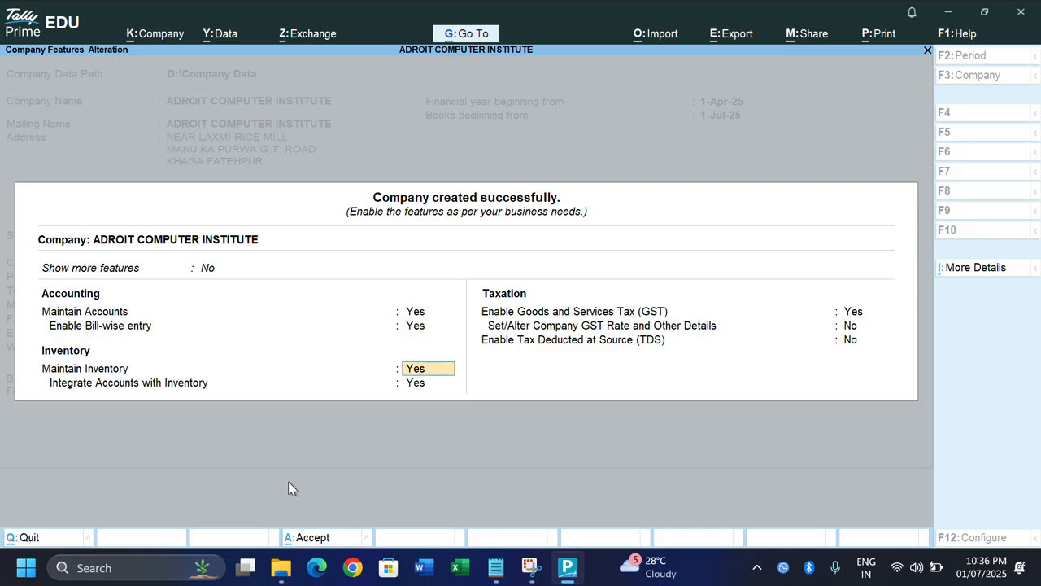
key(Return)
Set Goods and Services Tax (GST) and Tax Deducted at Source (TDS) to No and save the company features.
text(n)
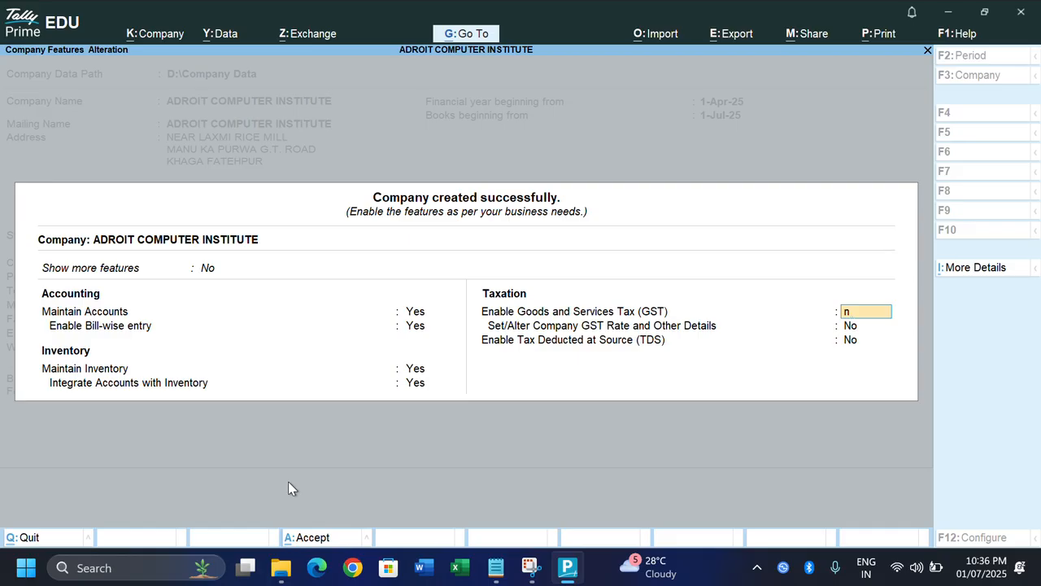
key(Return)
text(n)
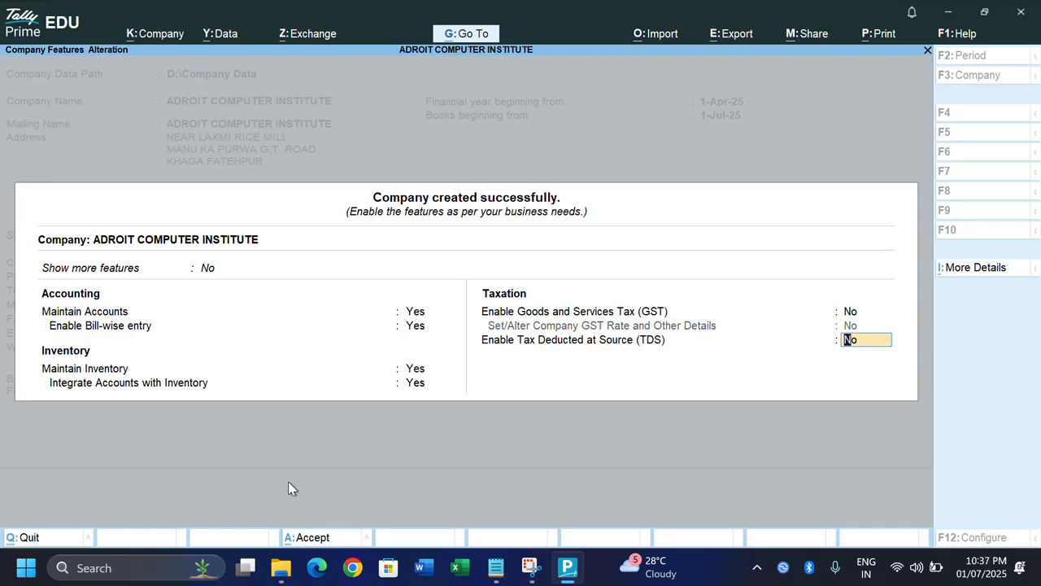
key(Return)
key(y)
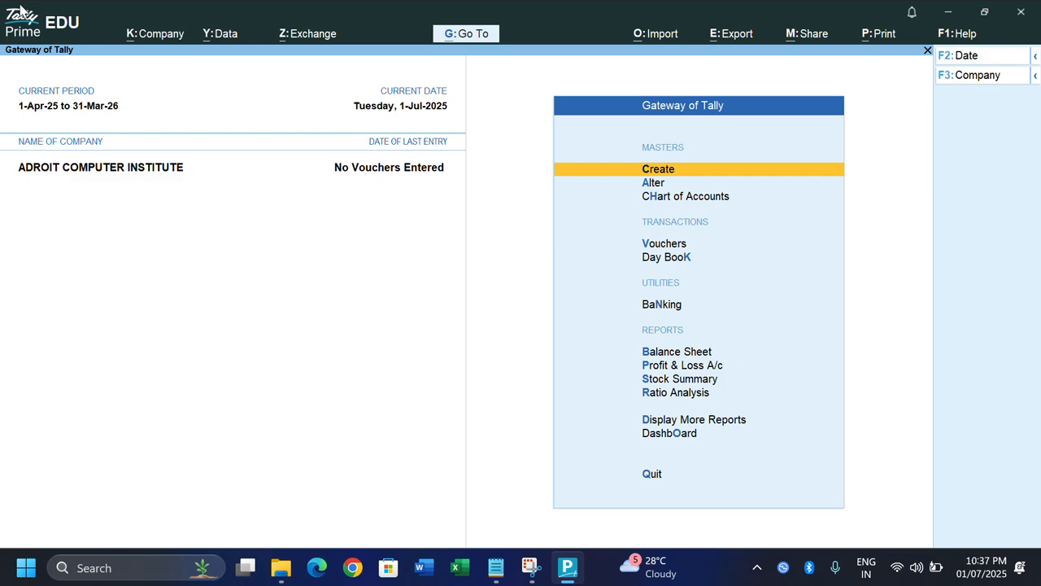
click(156, 36)
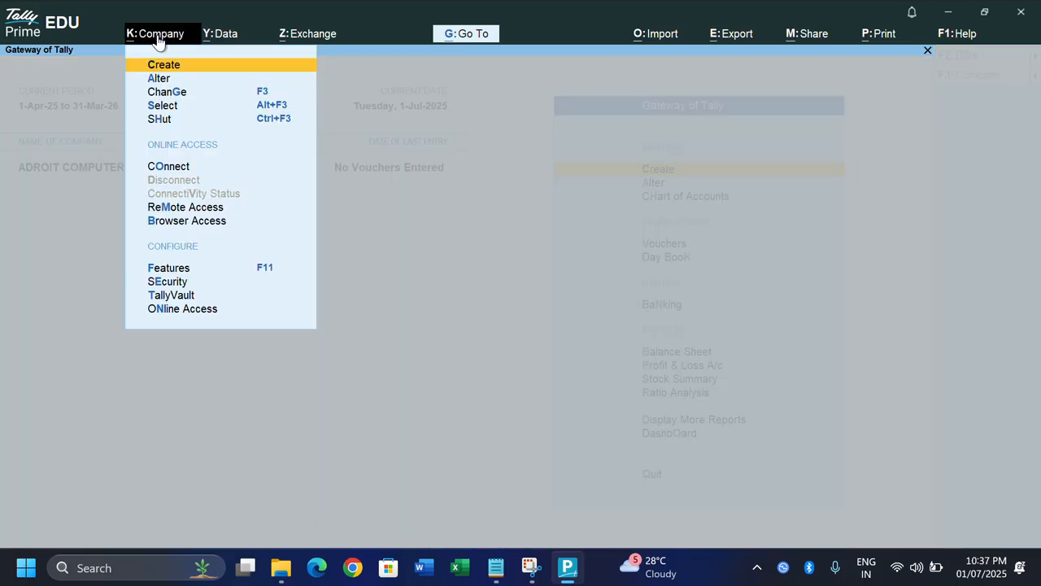
click(158, 37)
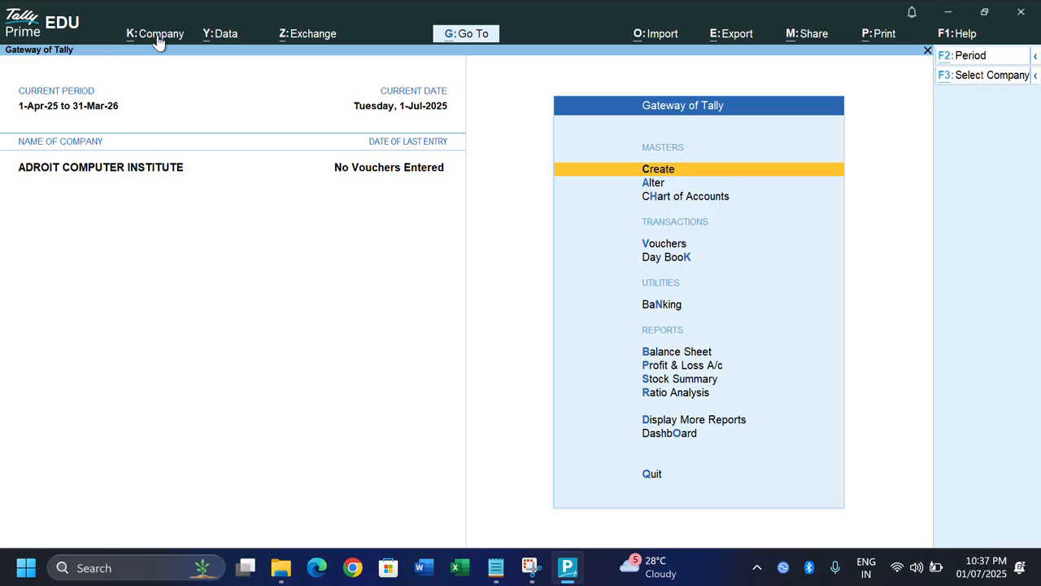
click(159, 41)
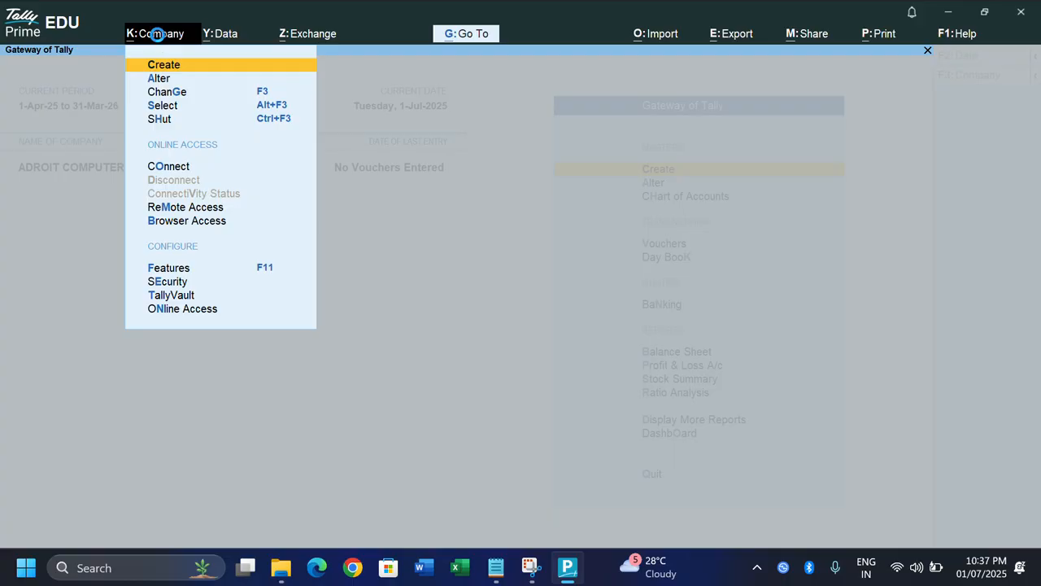
key(Return)
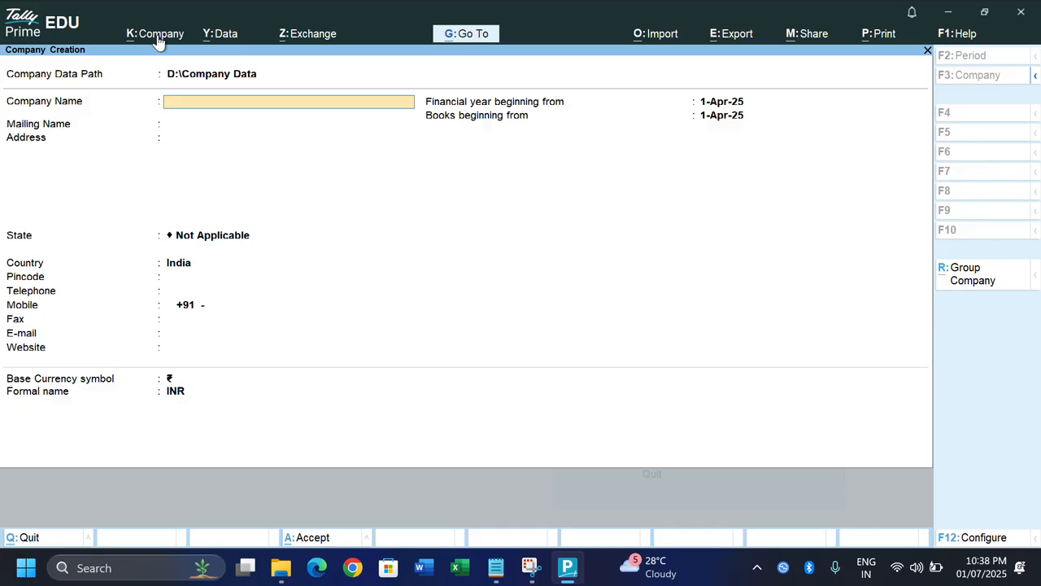
key(Escape)
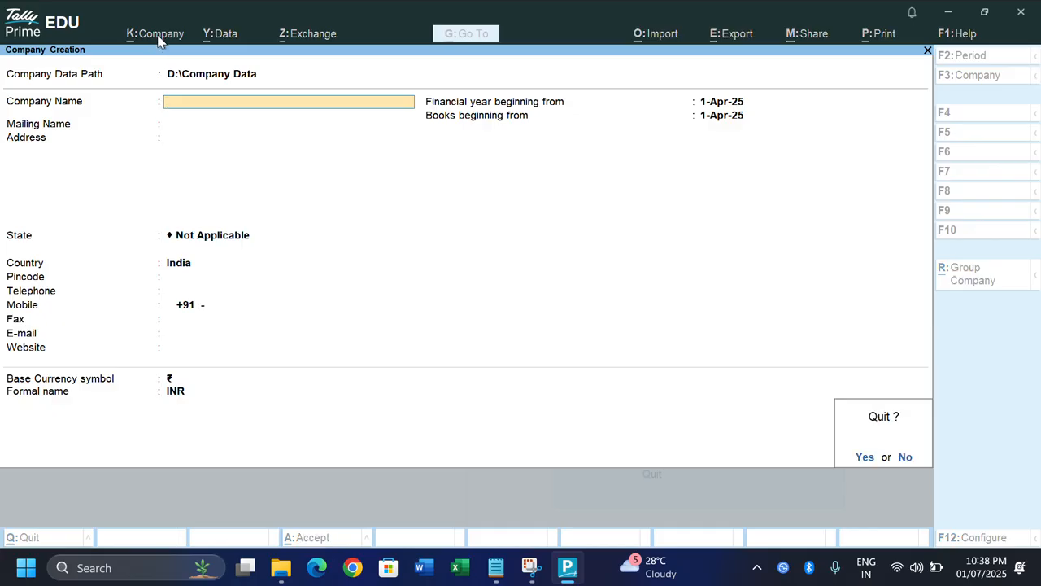
key(y)
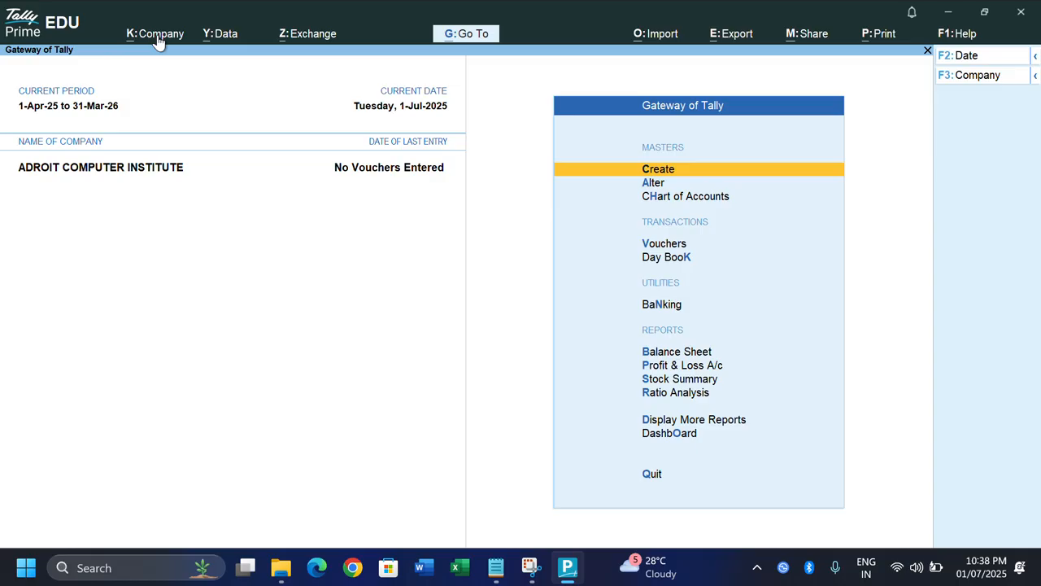